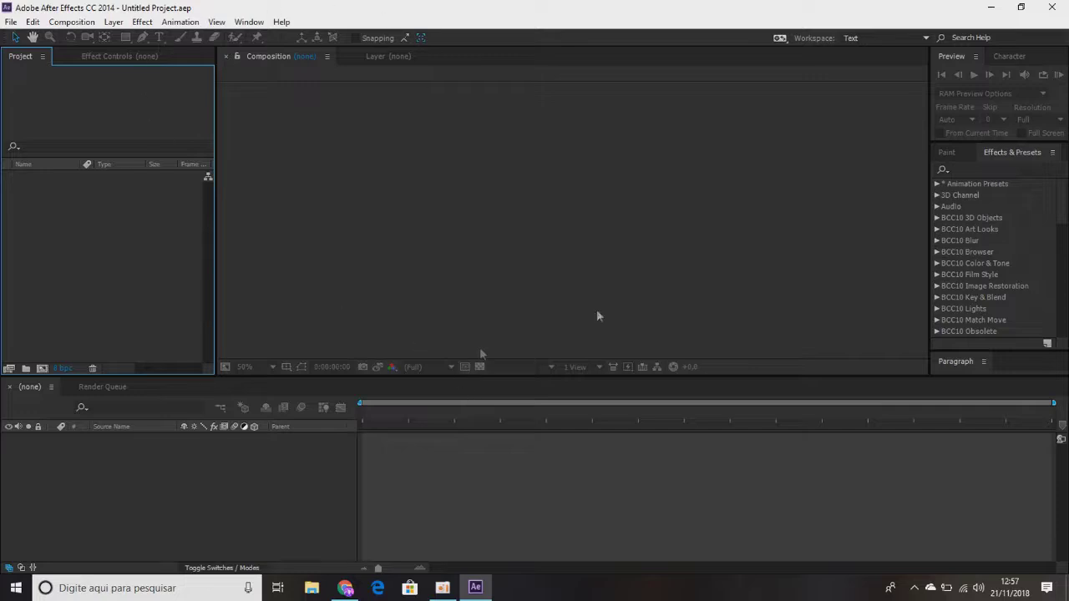
Create a new composition named Comp 1 and dismiss the Ray-traced 3D renderer alert.
right_click(73, 271)
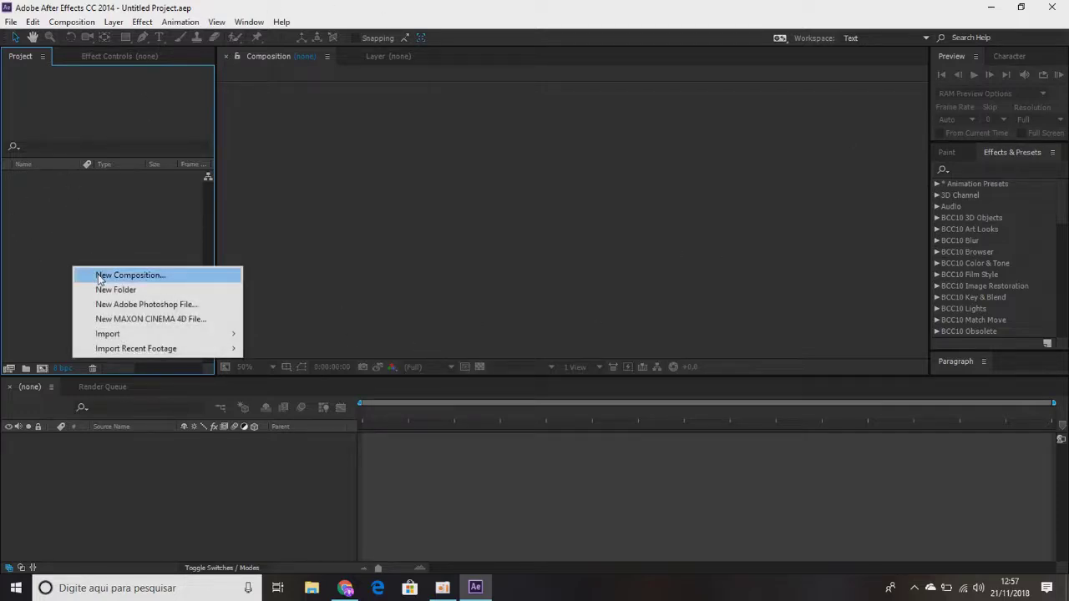
click(99, 277)
click(588, 442)
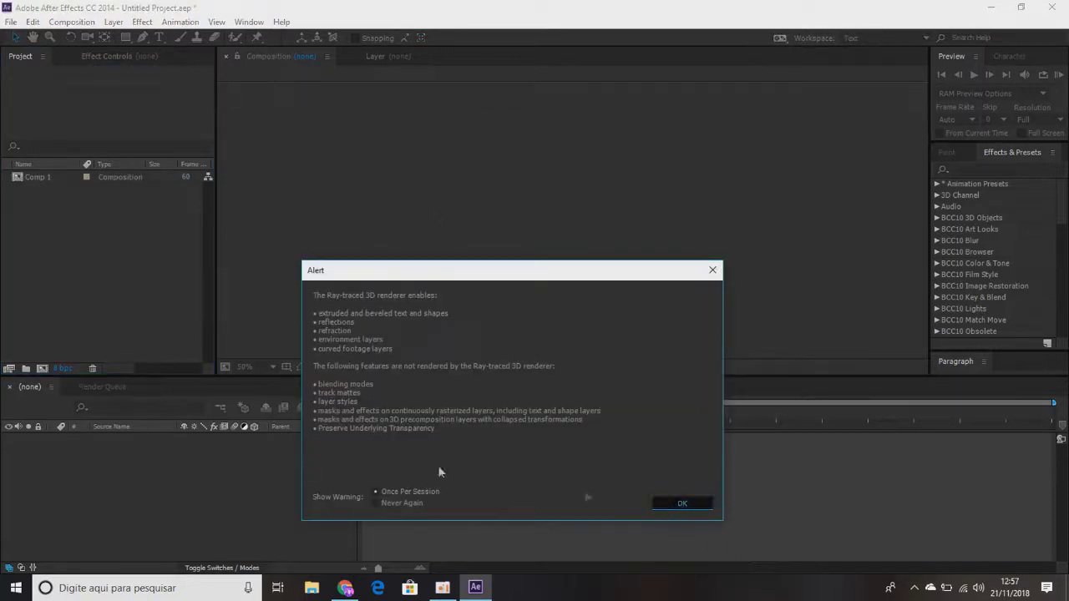
key(Return)
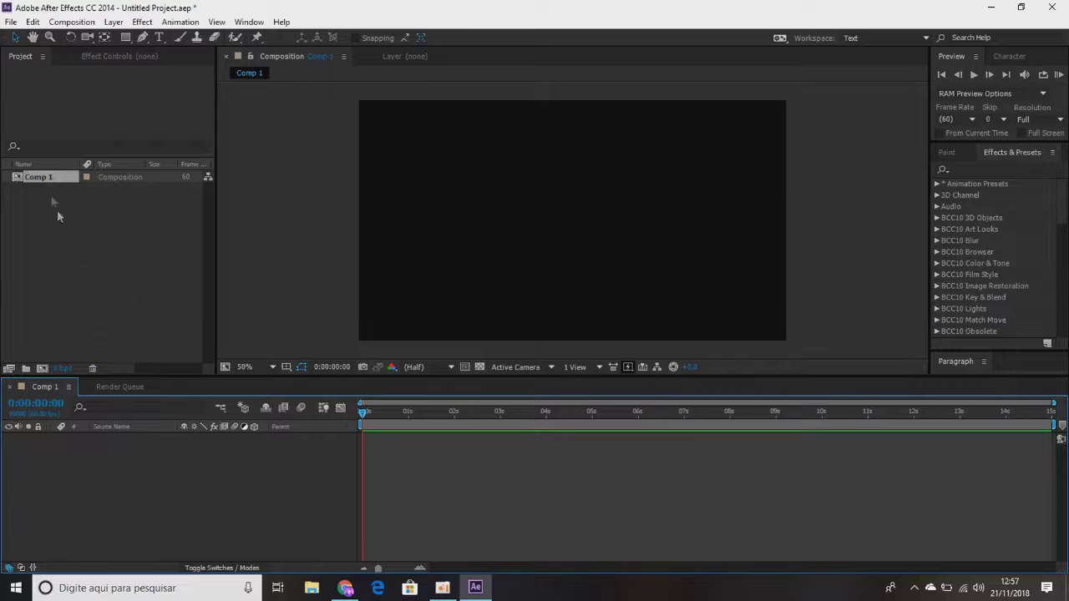
Add a dark gray solid layer to Comp 1 using the default solid settings.
right_click(80, 490)
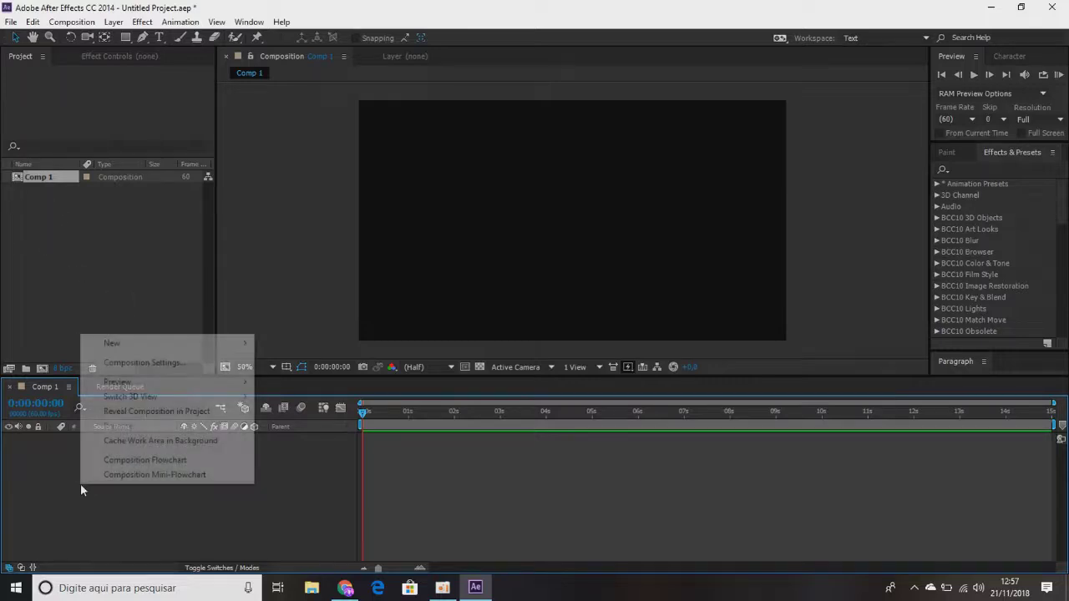
mouse_move(234, 343)
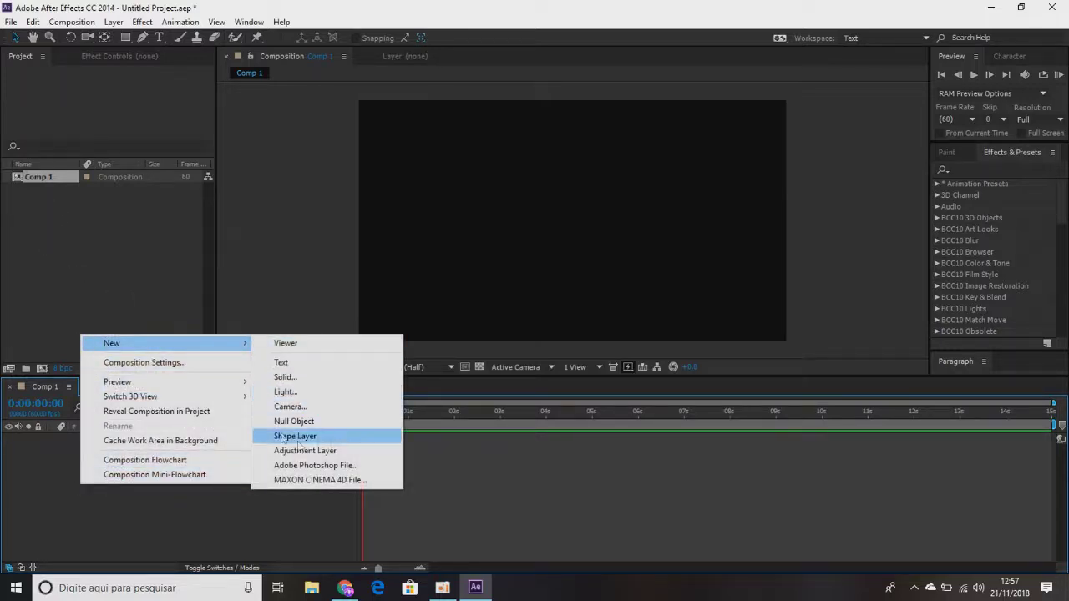
click(302, 382)
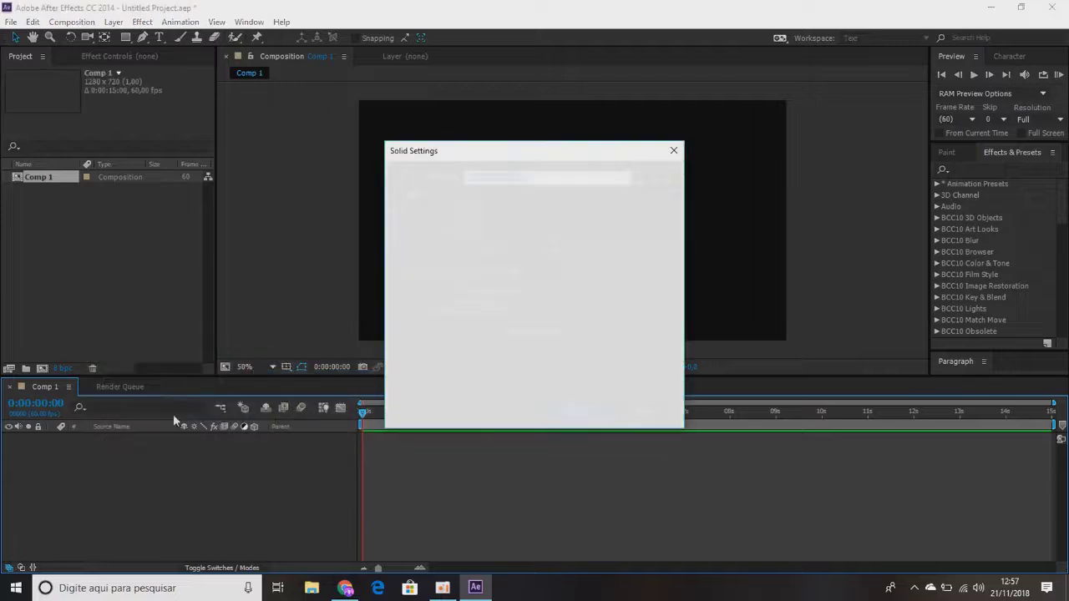
click(575, 411)
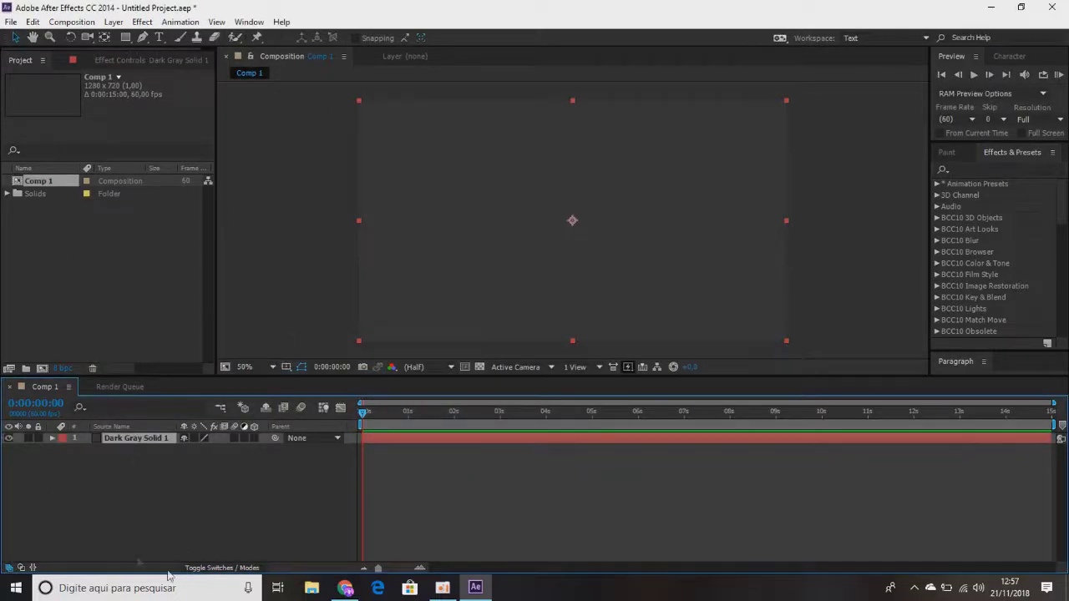
Search the effects for "BCC" and apply BCC Extruded Text to the dark gray solid layer.
click(959, 170)
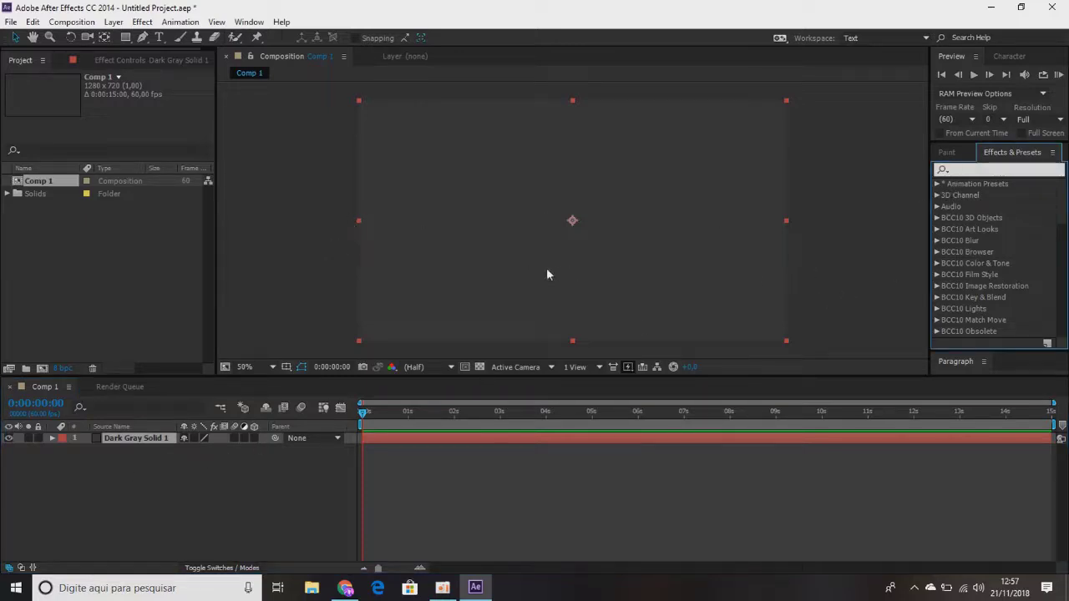
text(BCC)
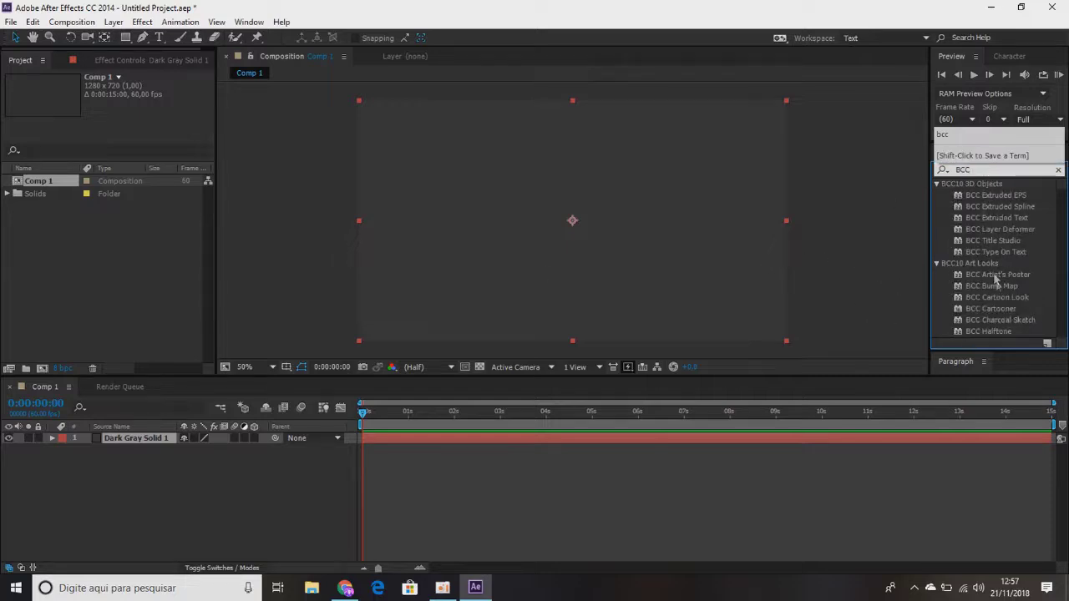
click(984, 218)
drag(989, 218, 174, 438)
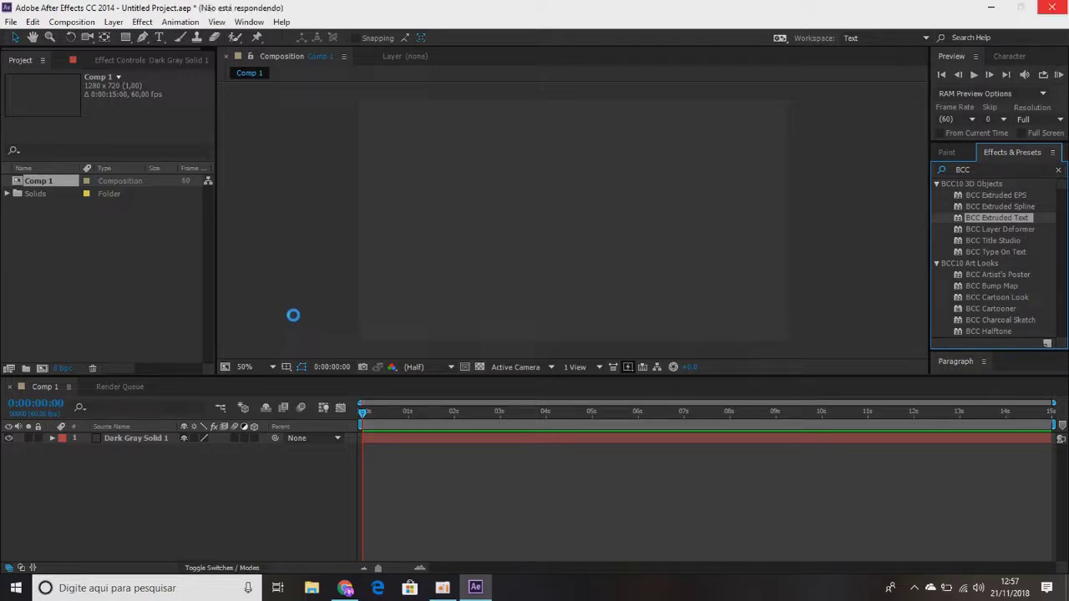
click(442, 588)
right_click(443, 588)
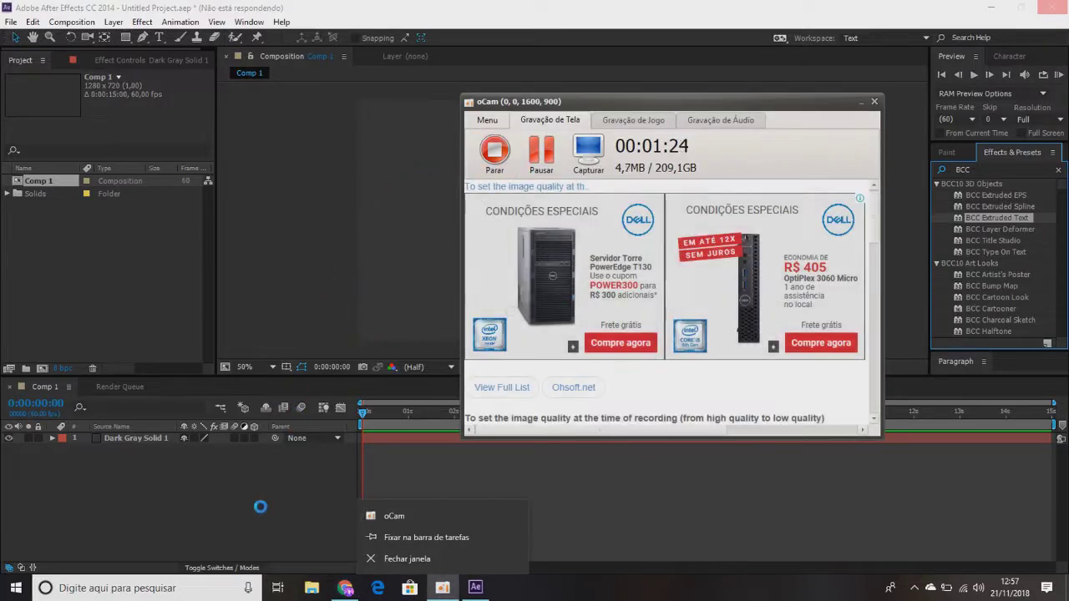
click(385, 559)
click(442, 588)
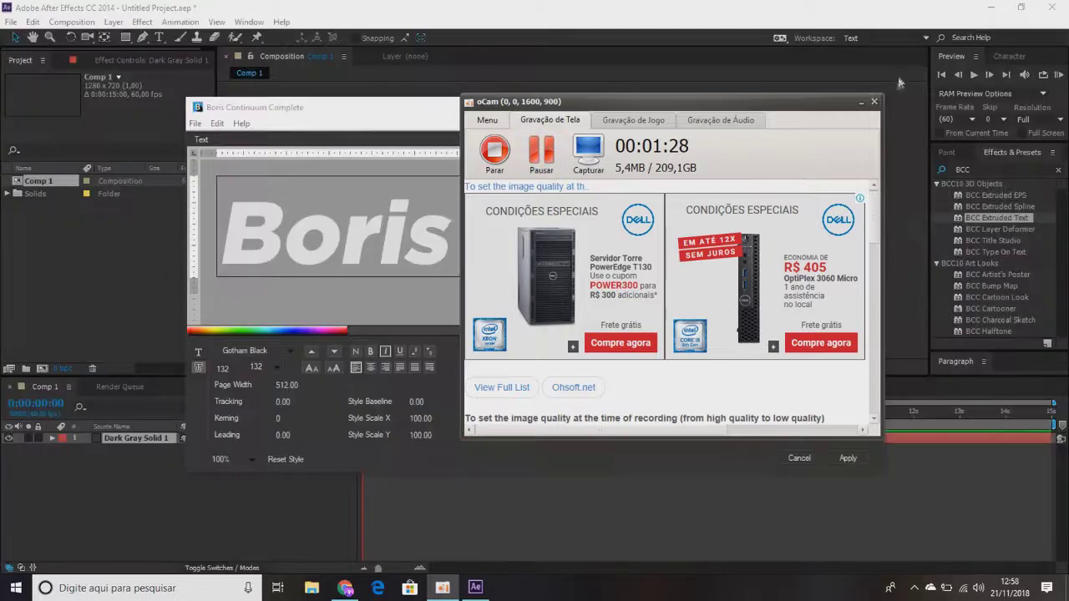
click(861, 102)
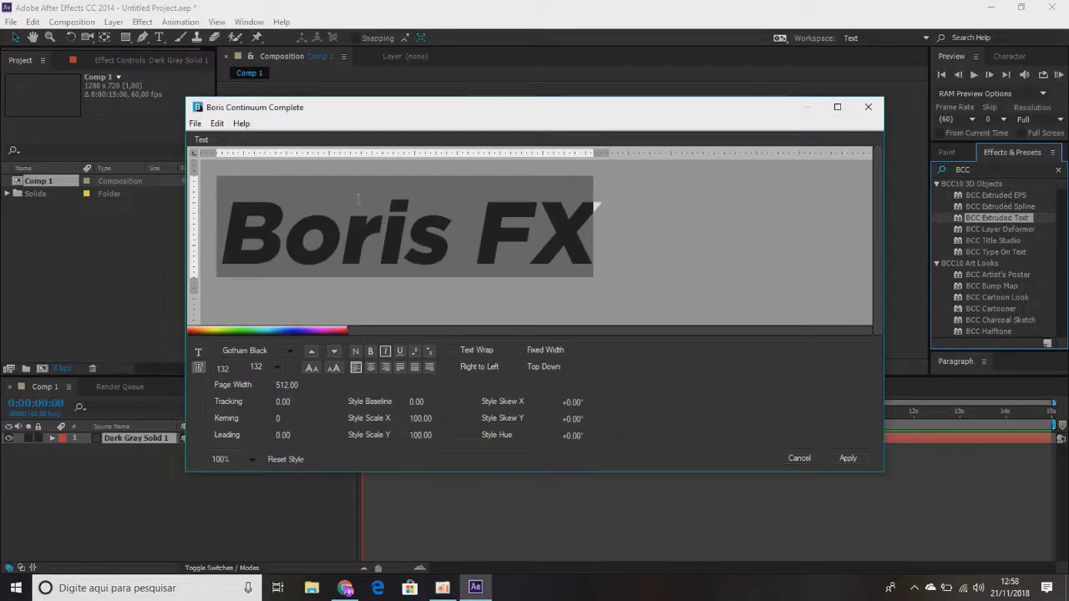
Replace the sample text "Boris FX" with "Nescau" and apply it to the extruded text effect.
drag(592, 204, 240, 232)
text(N)
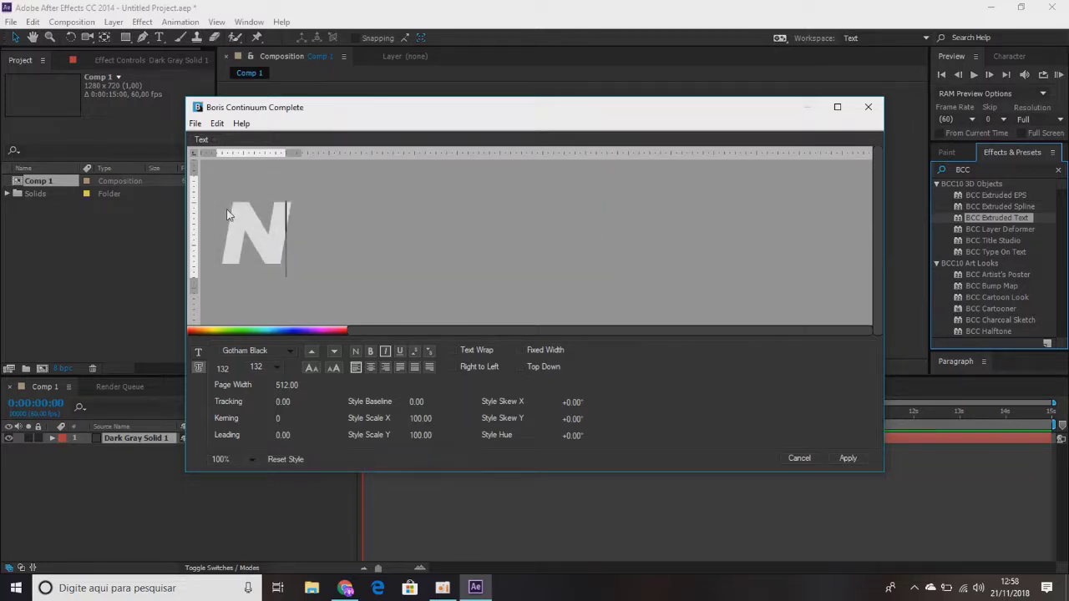
text(escau)
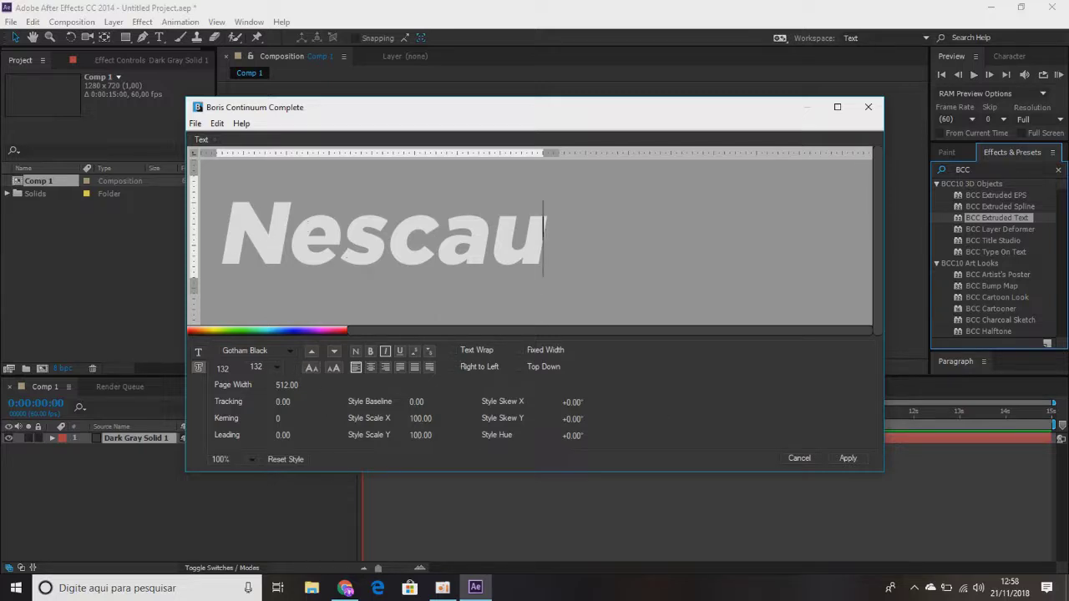
click(838, 459)
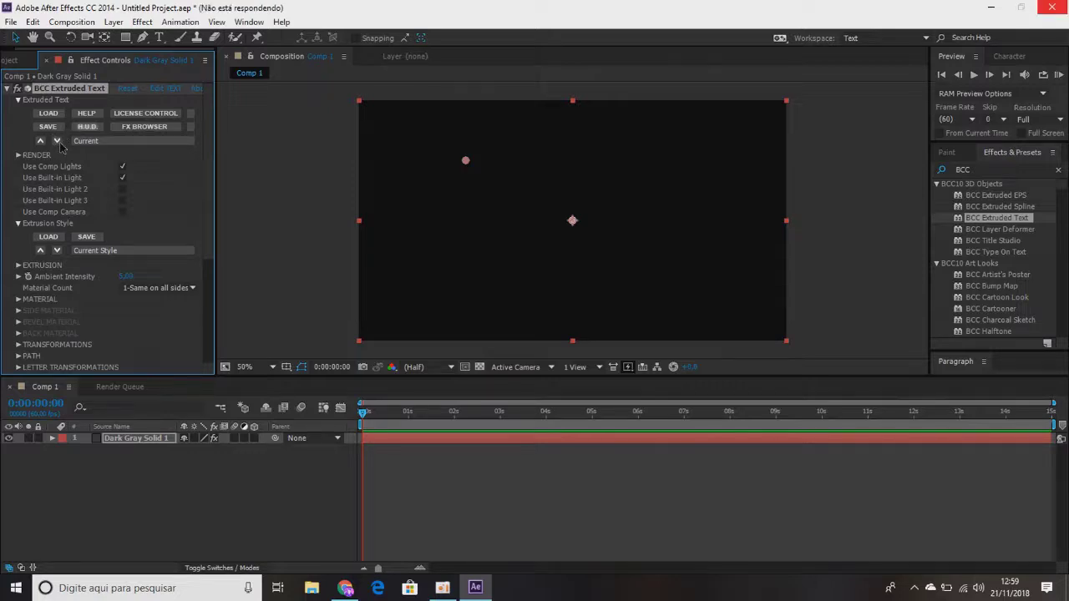
click(443, 588)
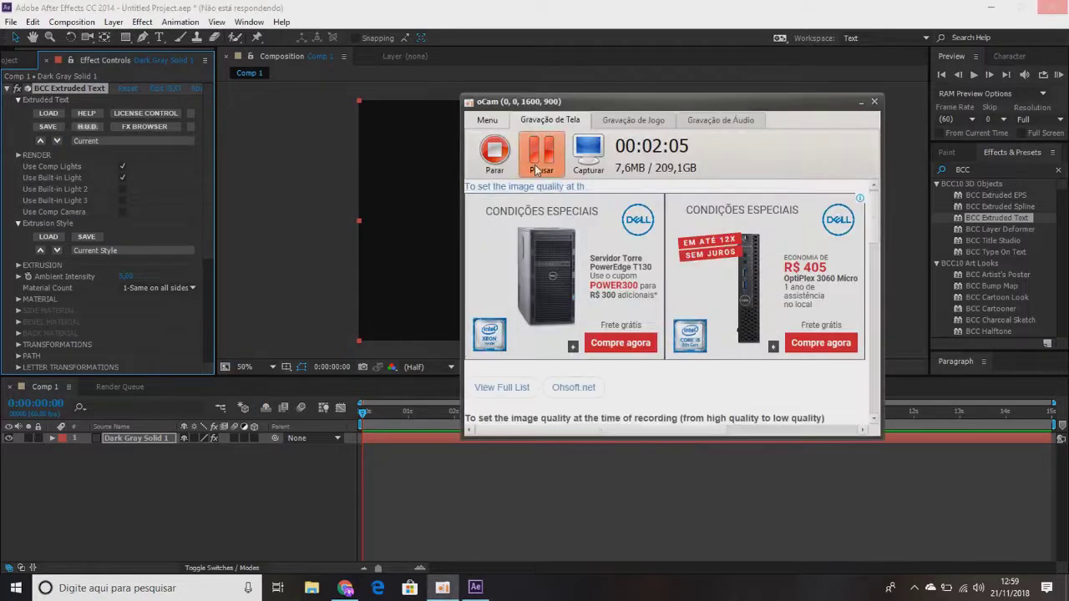
click(861, 101)
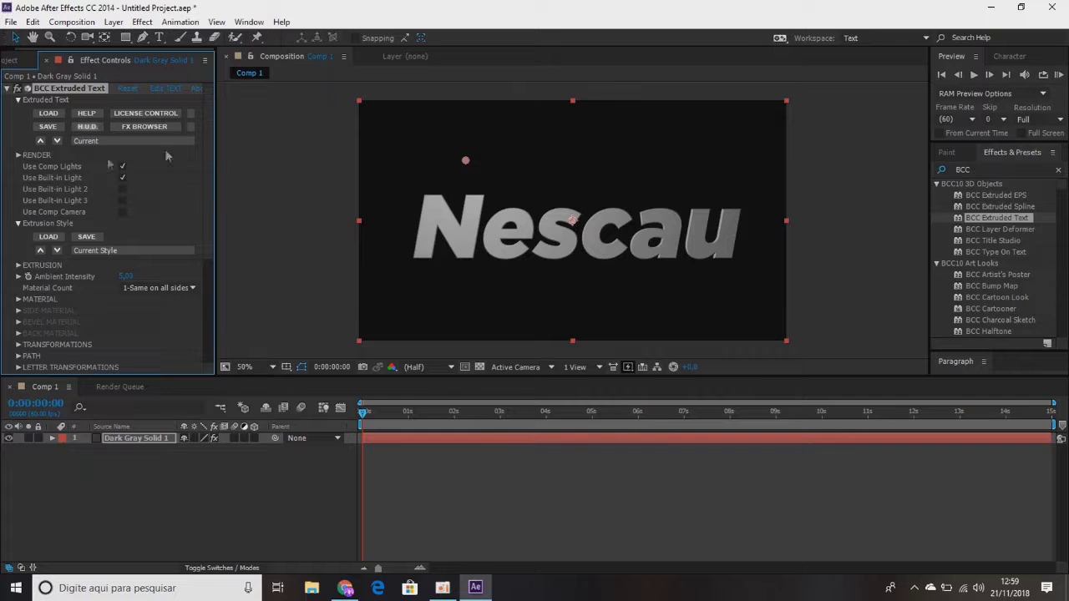
Cycle the Extruded Text preset to Default.bsp and set Material Count to the two-material Front/Back and Bevel option.
click(56, 142)
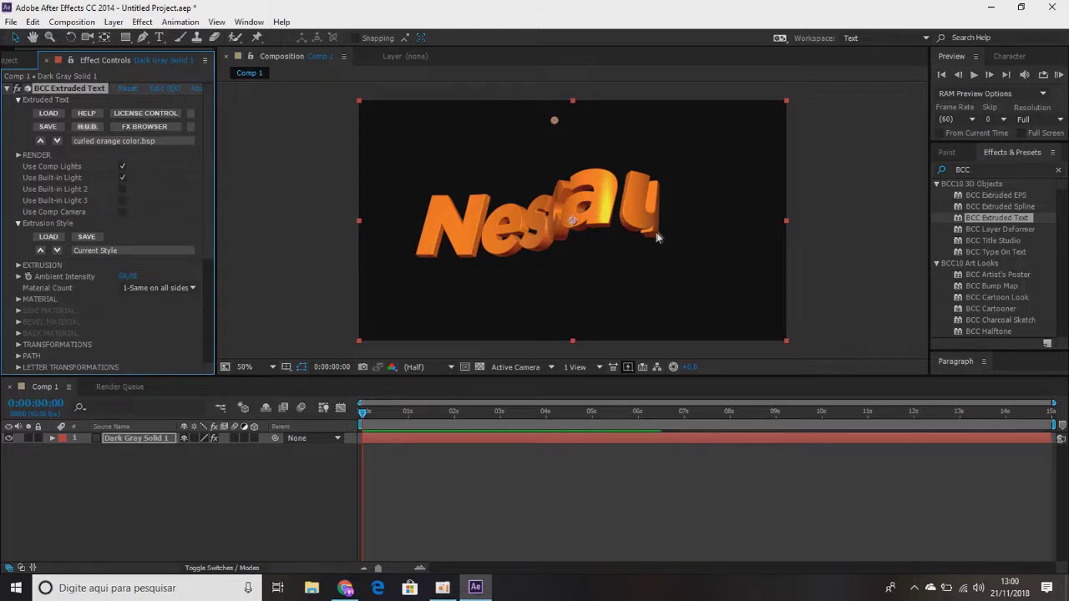
click(57, 141)
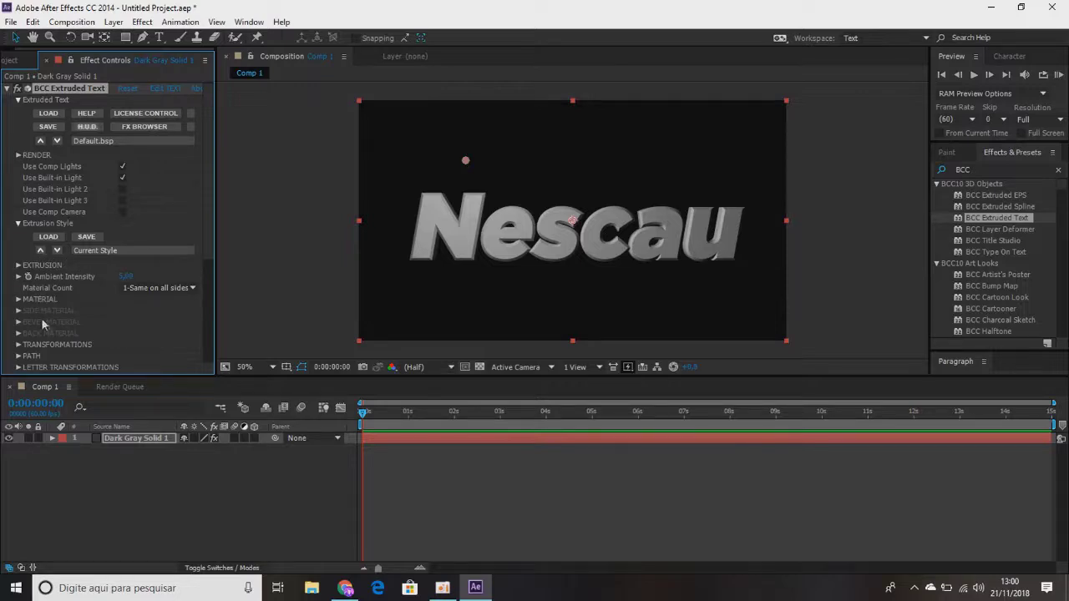
click(123, 289)
click(142, 332)
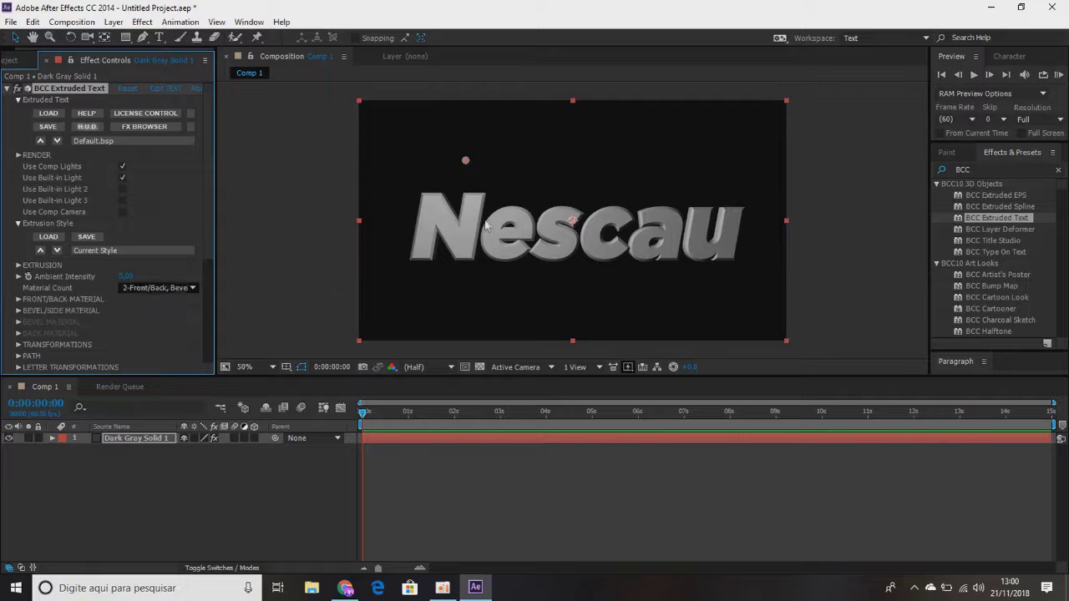
Set the Bevel Style of the text's extrusion to Concave.
click(18, 265)
scroll(22, 272, down, 2)
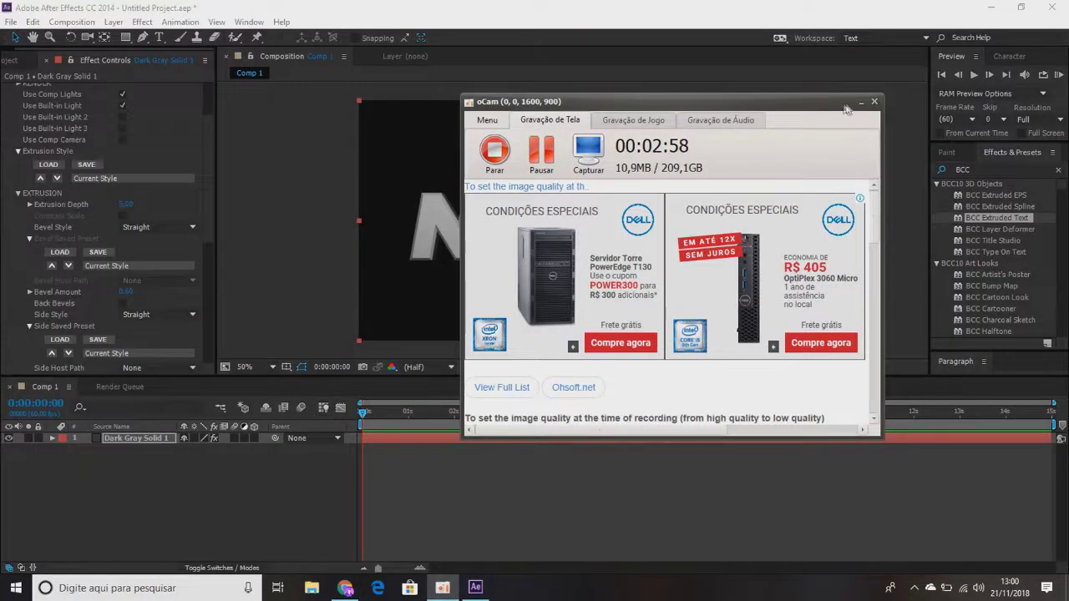
click(356, 291)
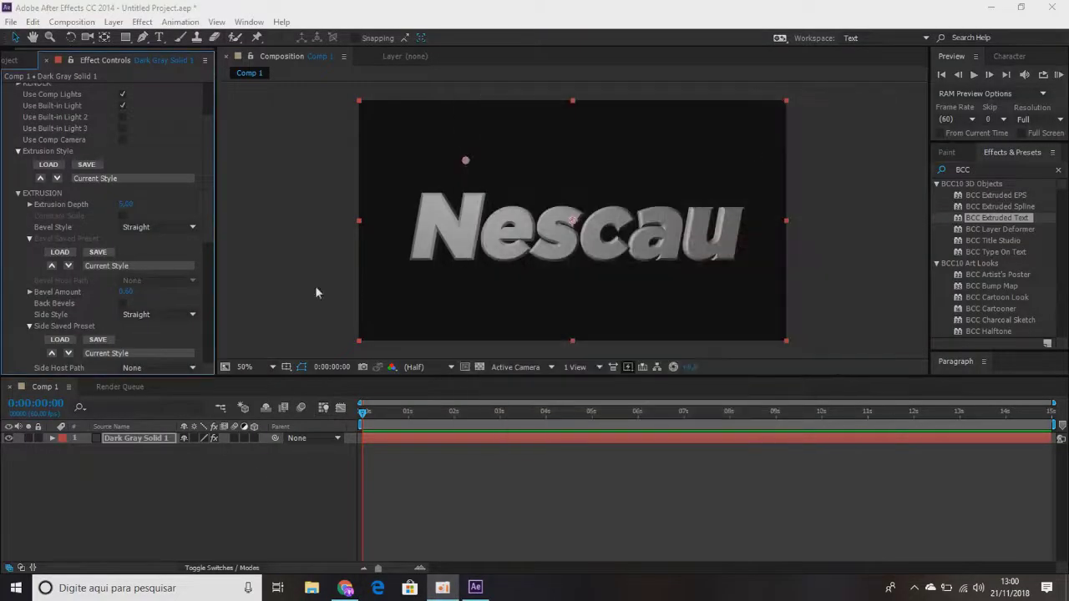
click(164, 227)
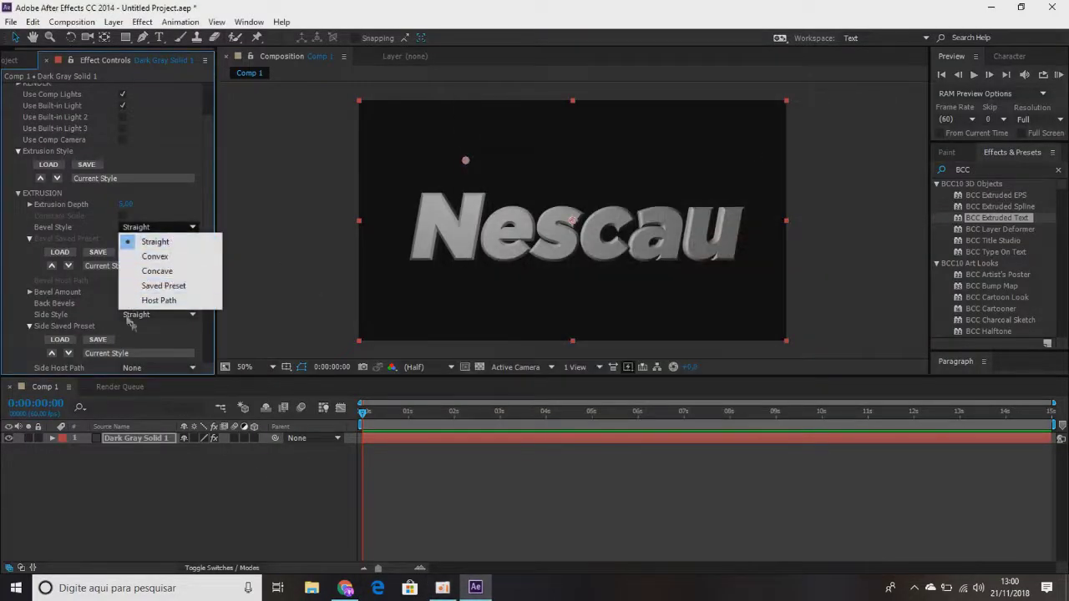
click(147, 274)
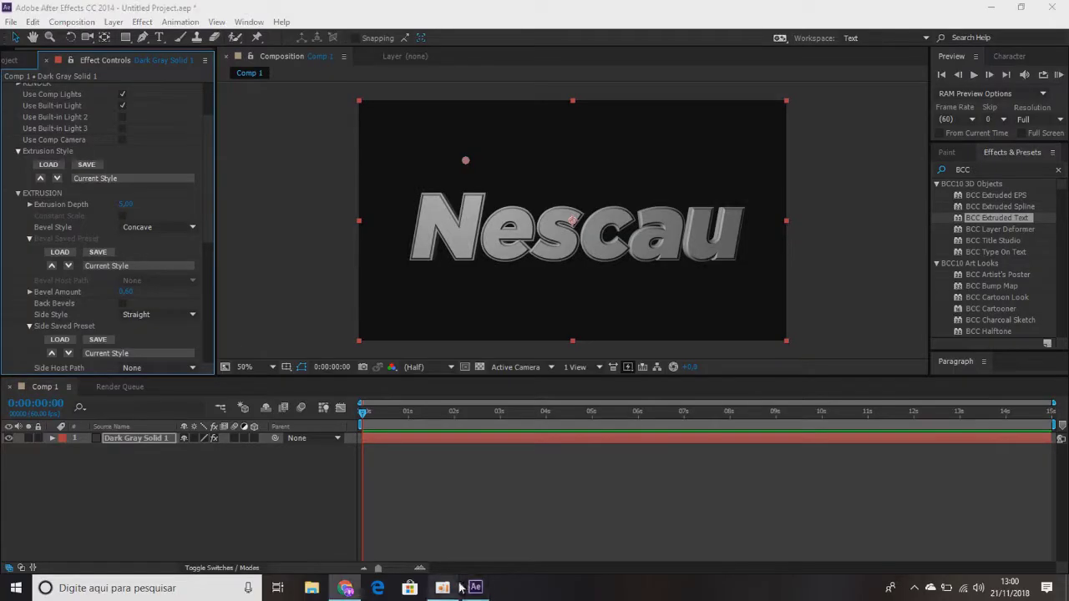
Increase the Extrusion Depth of the Nescau text slightly and collapse the extrusion settings.
click(473, 588)
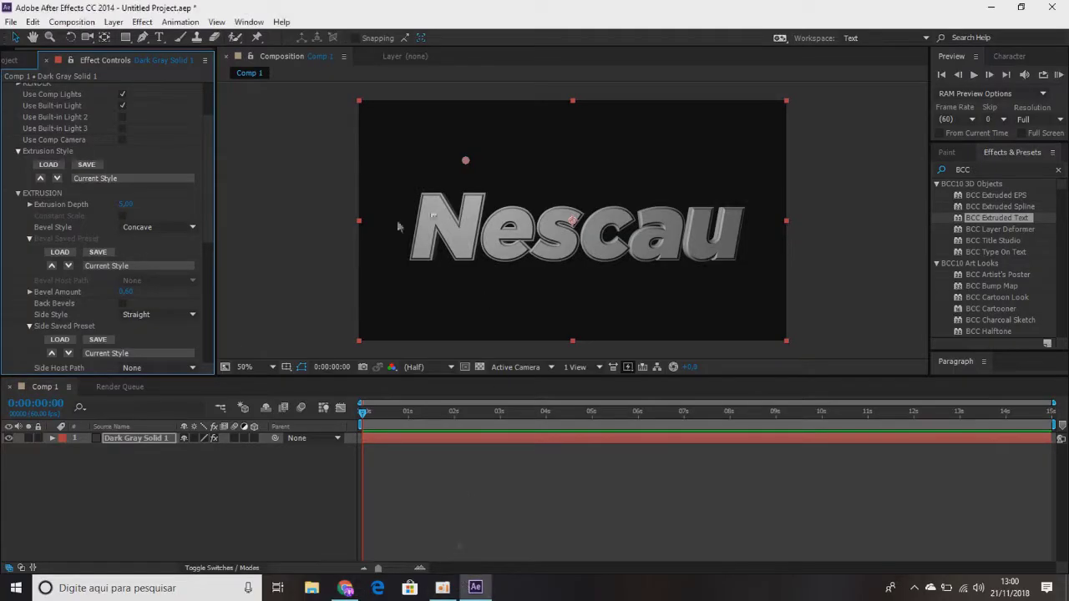
click(125, 205)
key(Return)
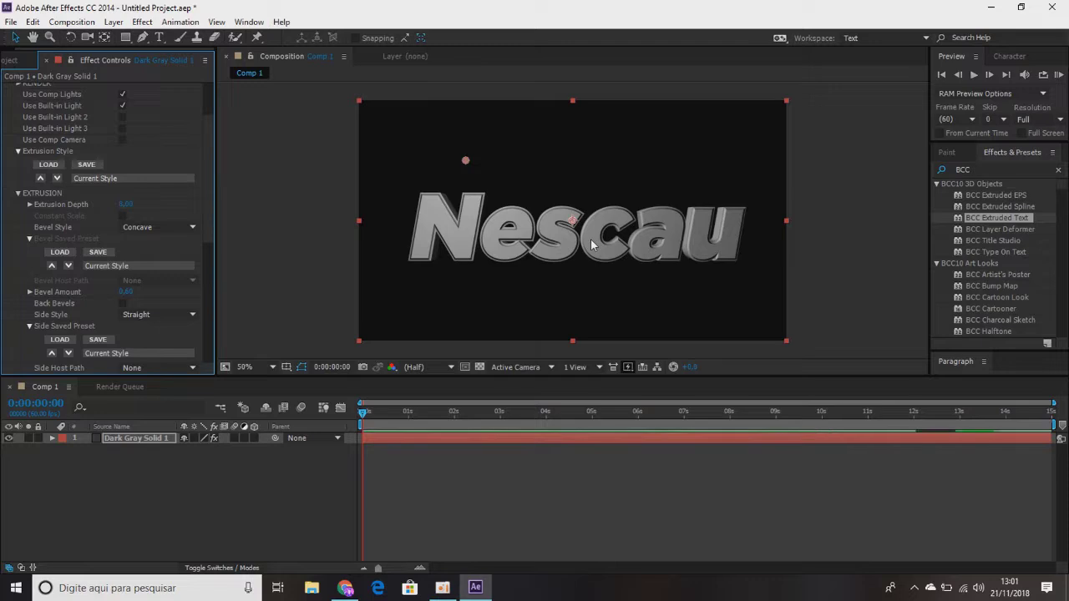
click(17, 193)
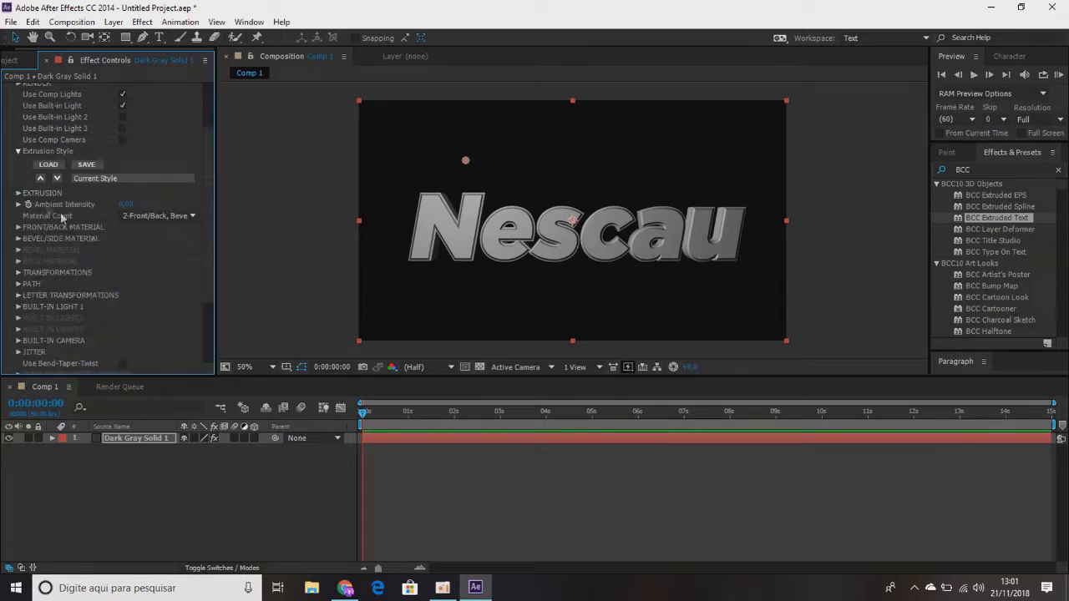
Set the Ambient Intensity color of the Front/Back Material to turquoise 00FFD8.
click(18, 228)
scroll(125, 229, down, 4)
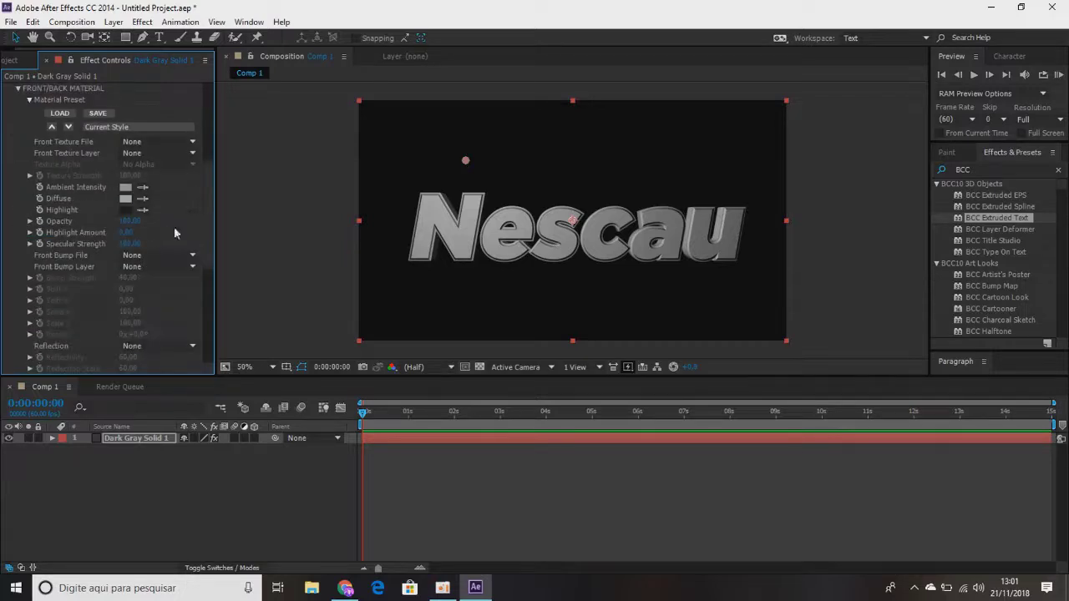
click(125, 187)
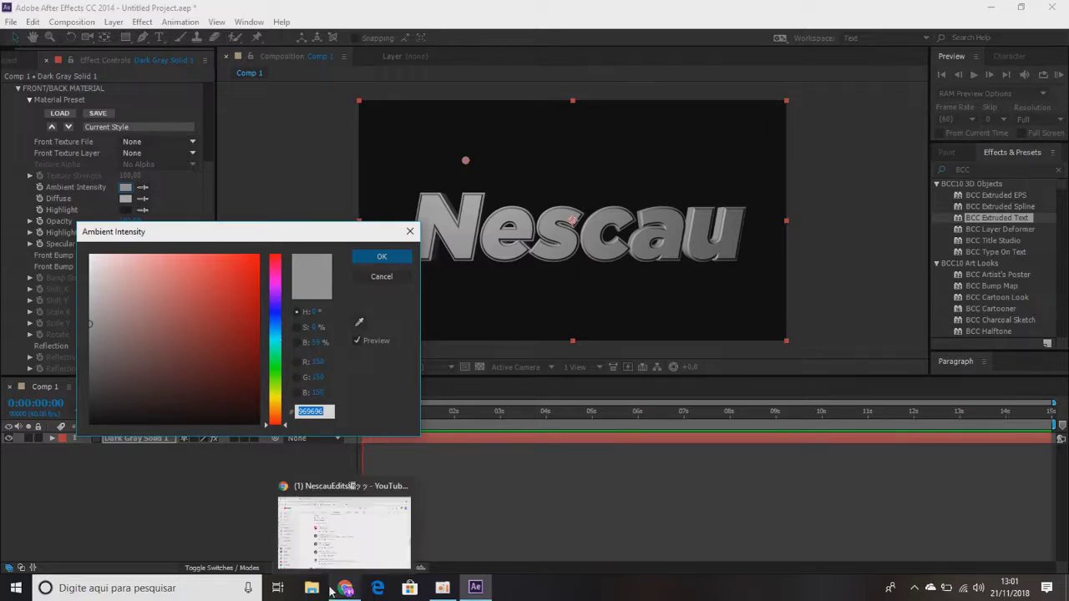
click(453, 307)
click(443, 588)
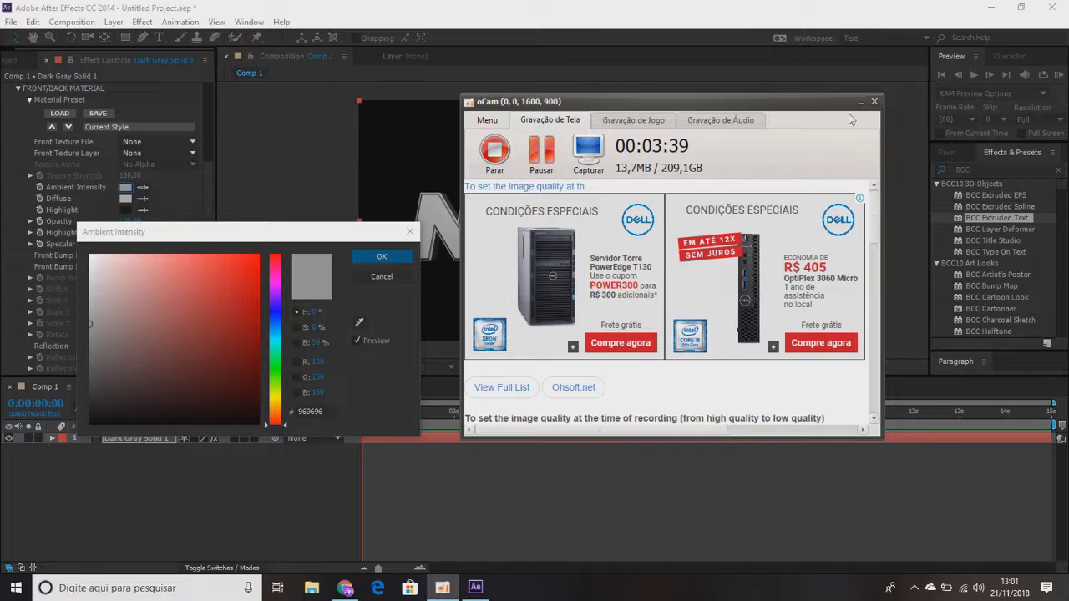
click(874, 101)
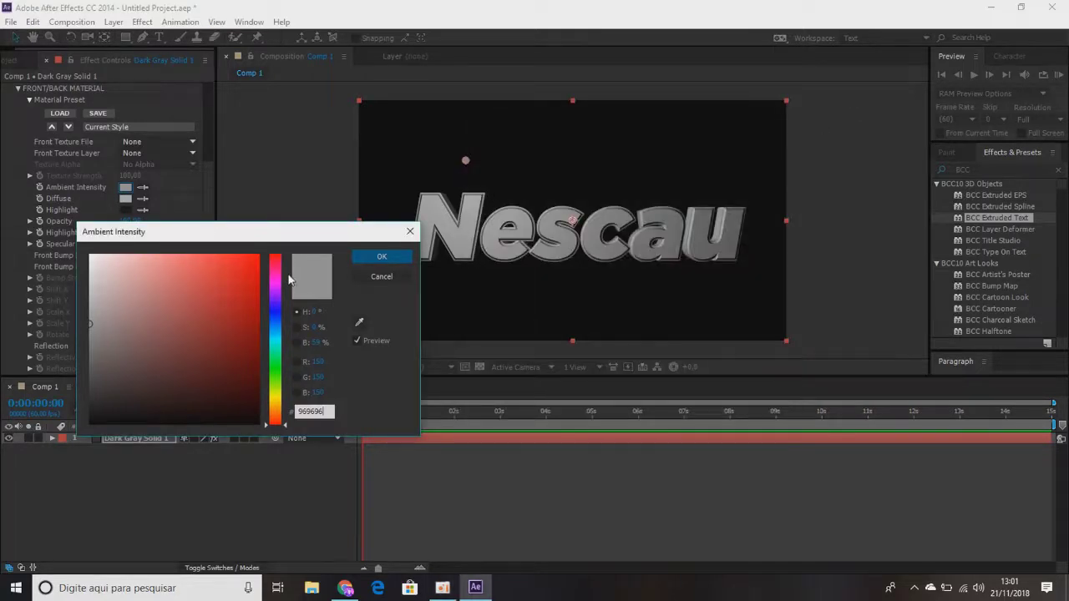
click(277, 345)
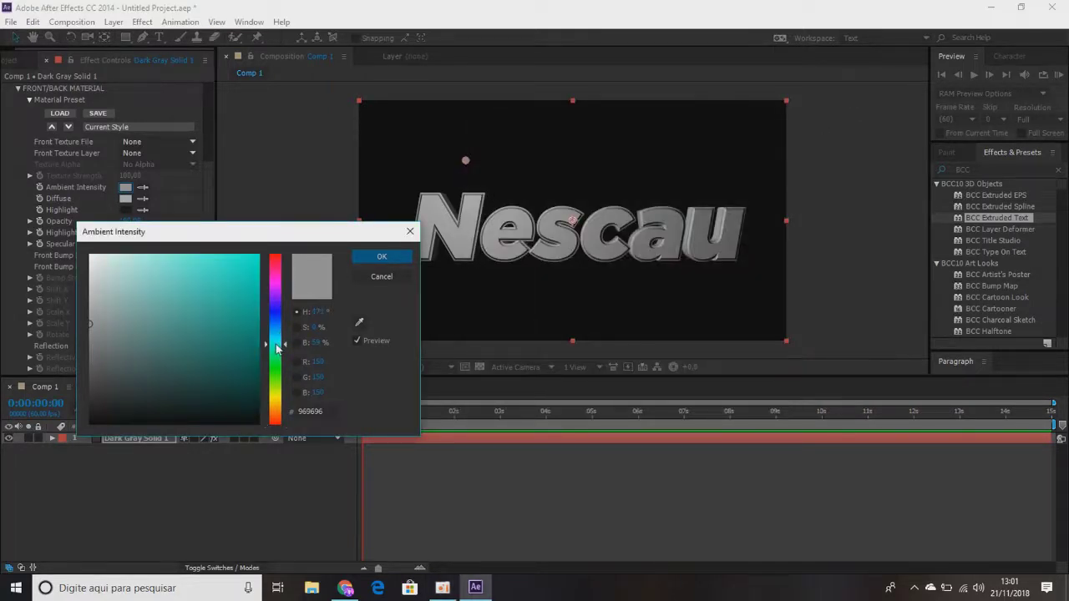
click(254, 260)
click(443, 587)
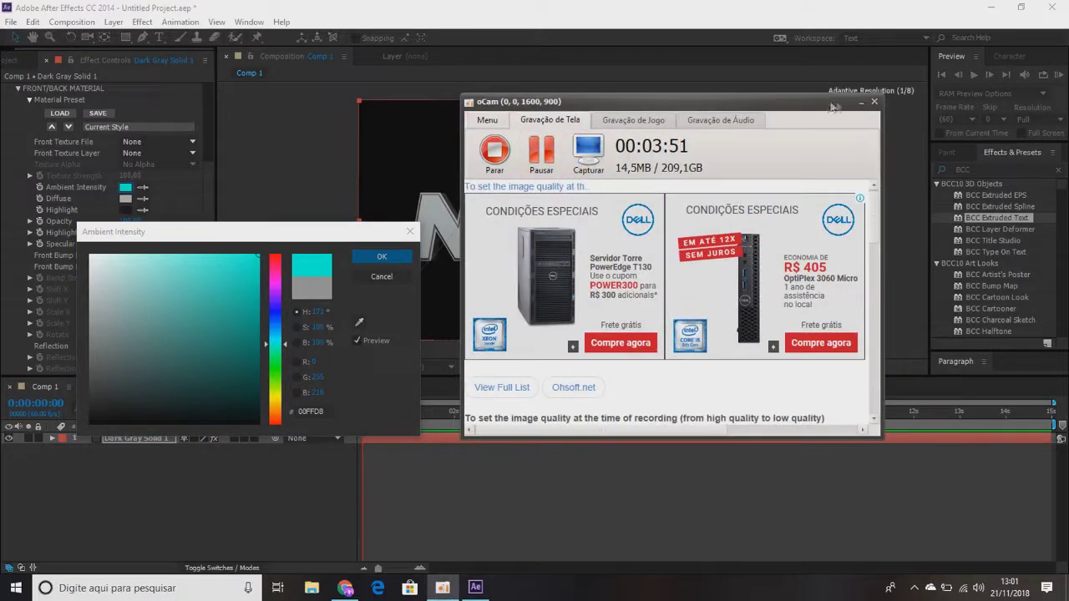
click(382, 256)
Set the Diffuse color of the Front/Back Material to turquoise 05F7E9.
click(126, 198)
click(273, 342)
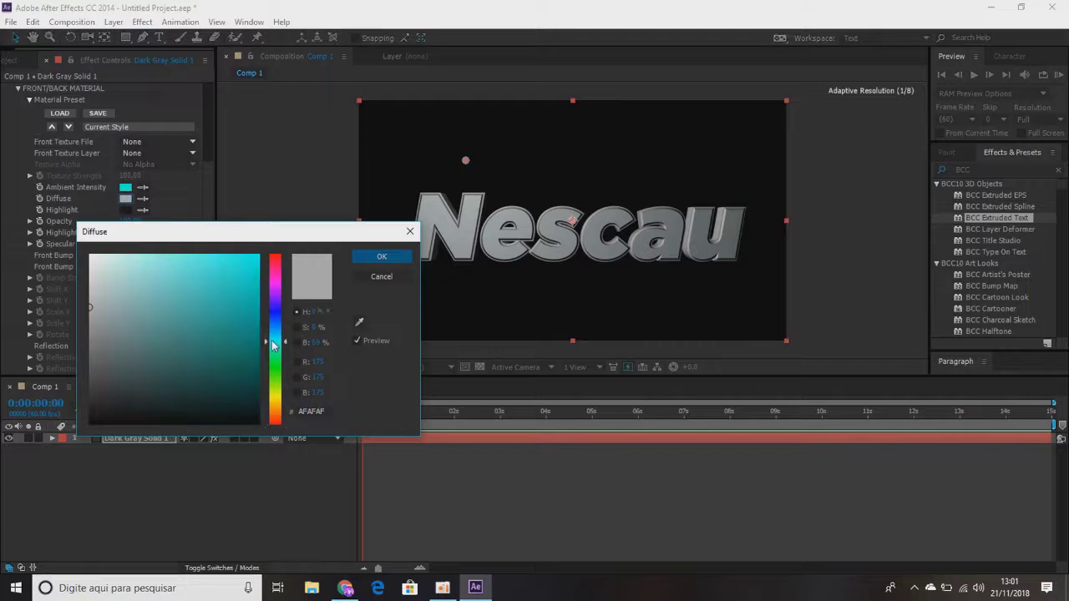
click(256, 259)
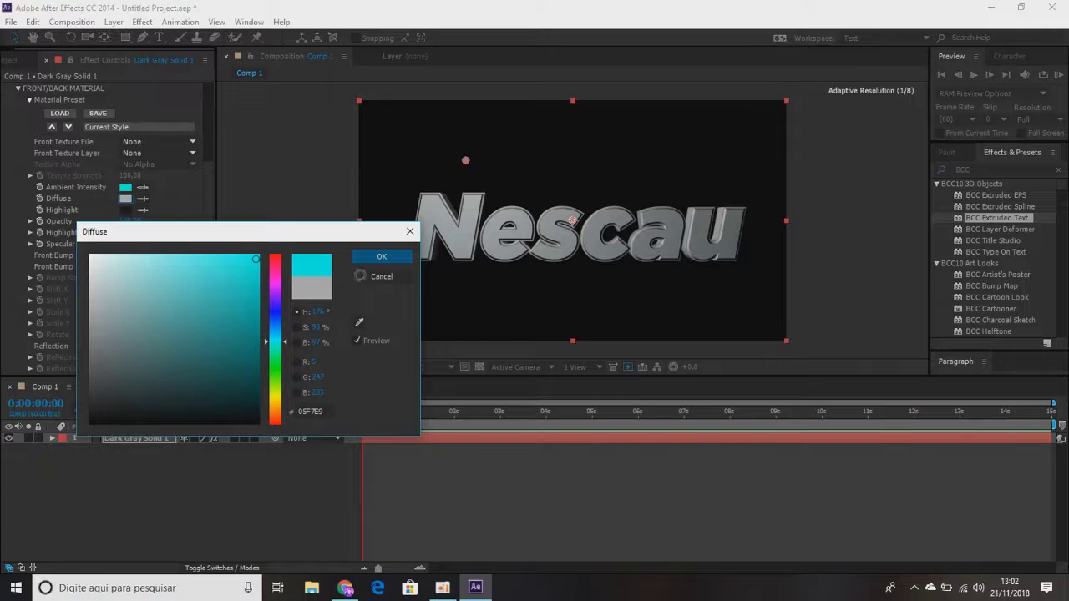
click(443, 588)
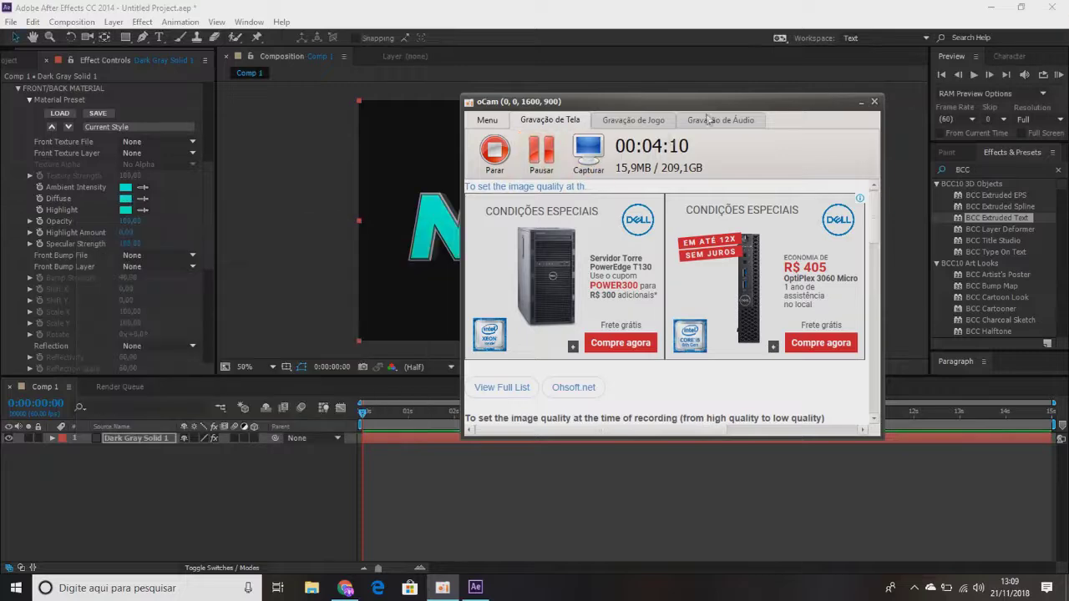
click(861, 103)
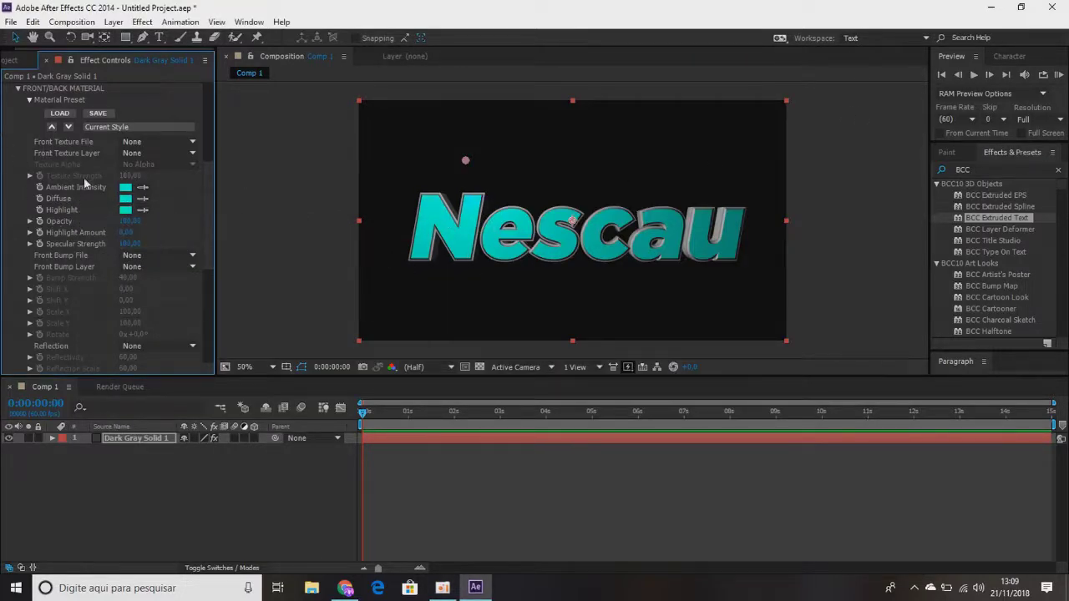
Set the Ambient Intensity color of the Bevel/Side Material to magenta F309E0 and collapse the material settings.
click(18, 89)
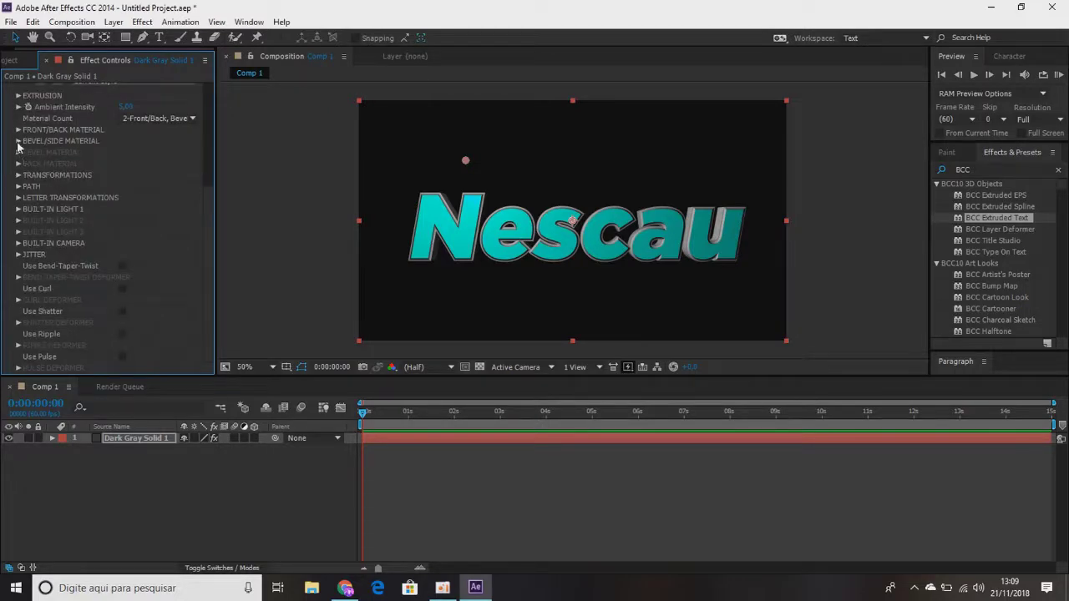
click(18, 140)
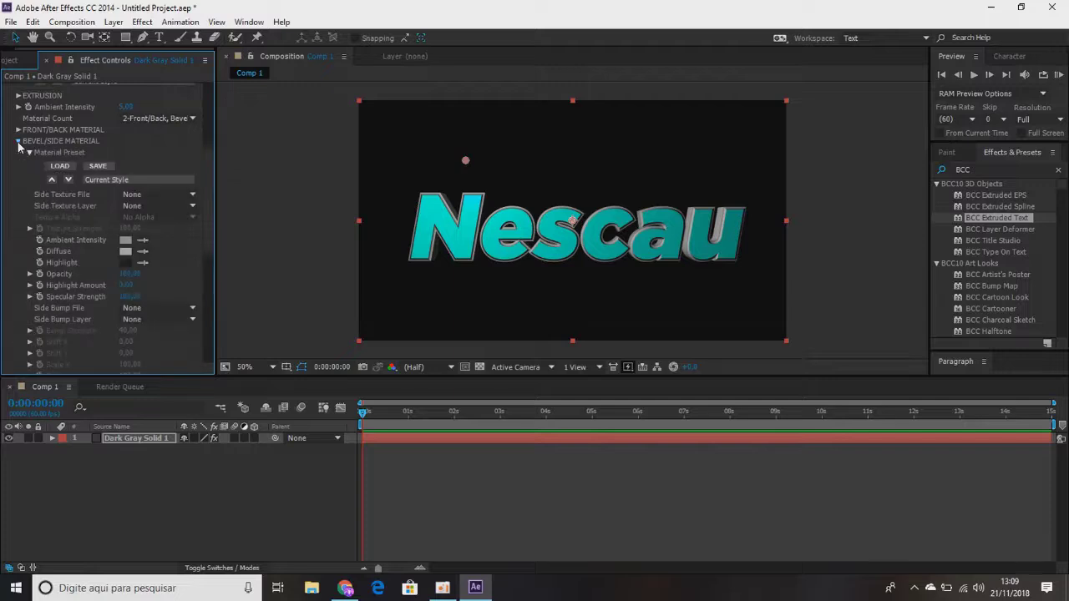
scroll(84, 209, down, 1)
click(125, 187)
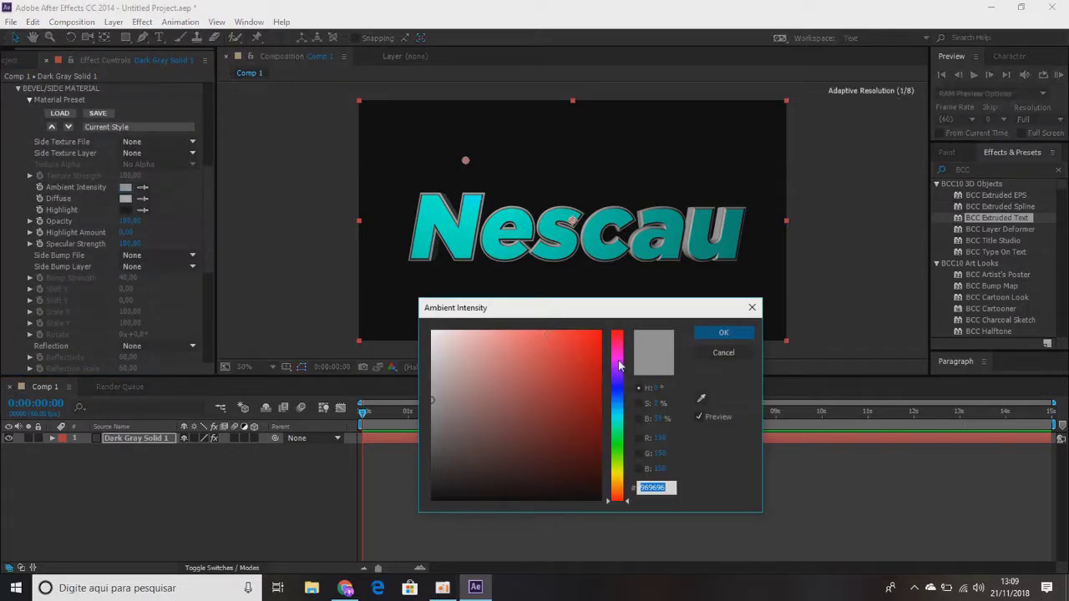
click(619, 359)
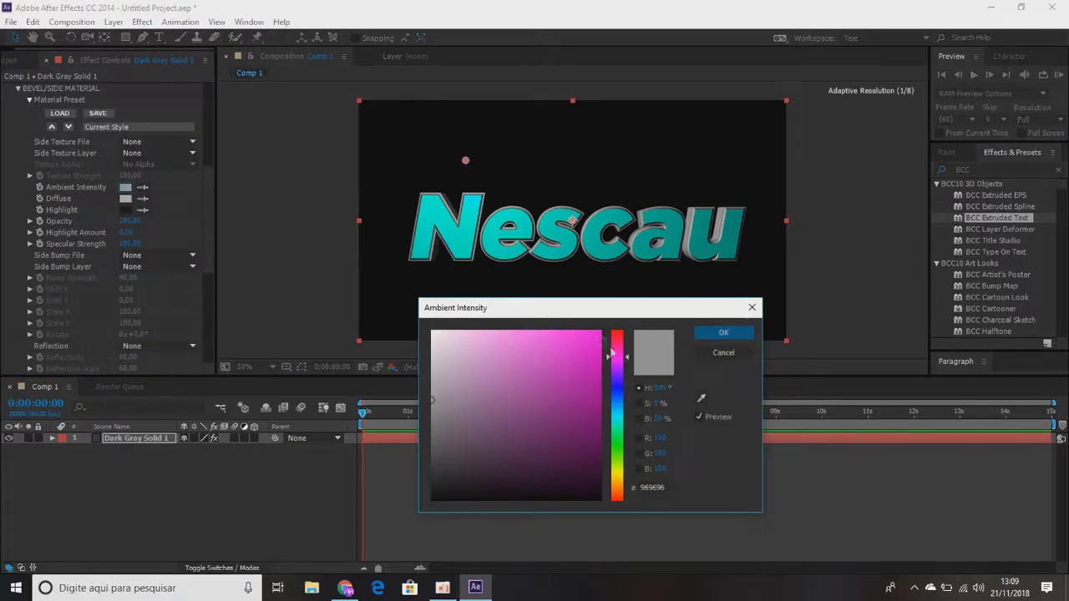
click(594, 338)
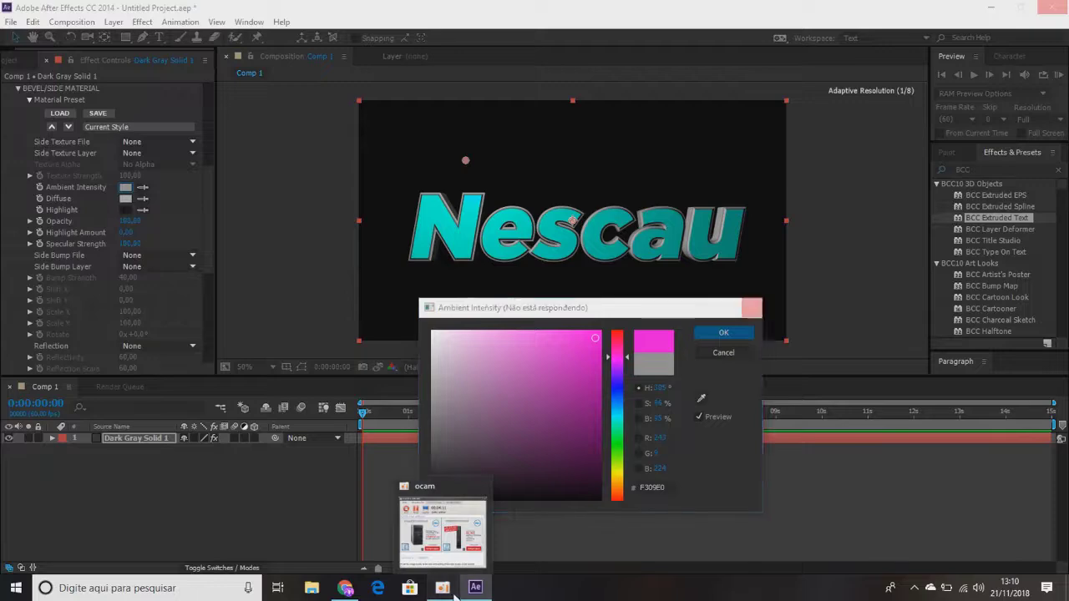
click(456, 592)
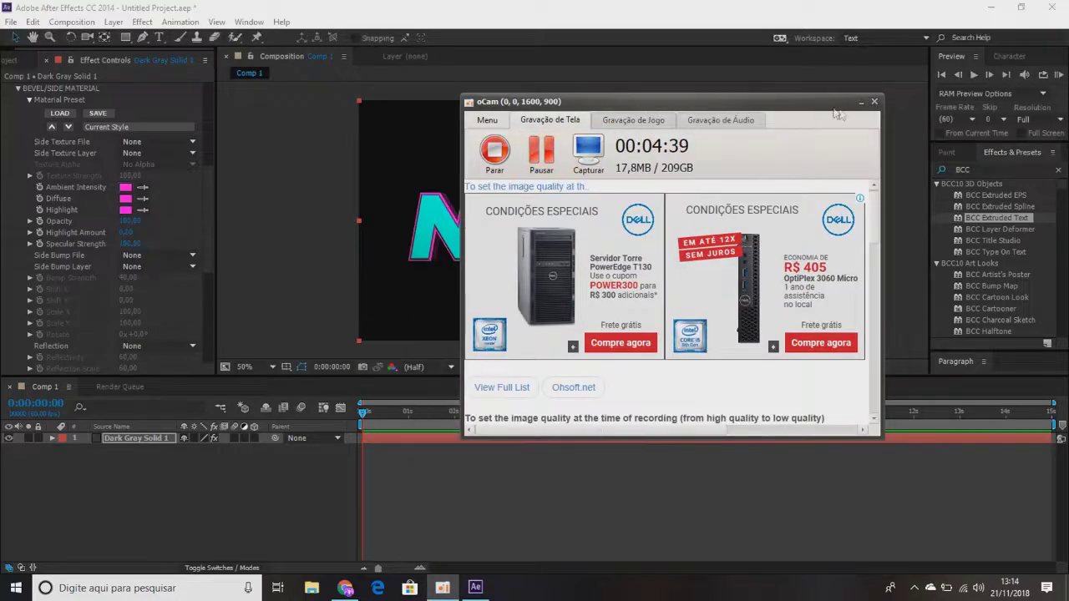
click(861, 102)
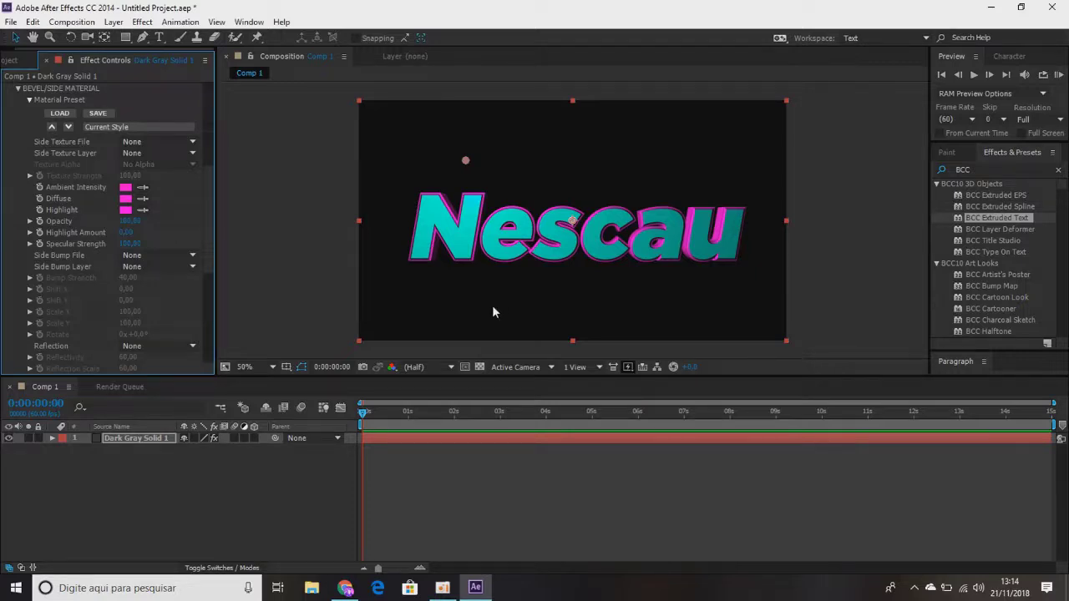
scroll(14, 116, up, 2)
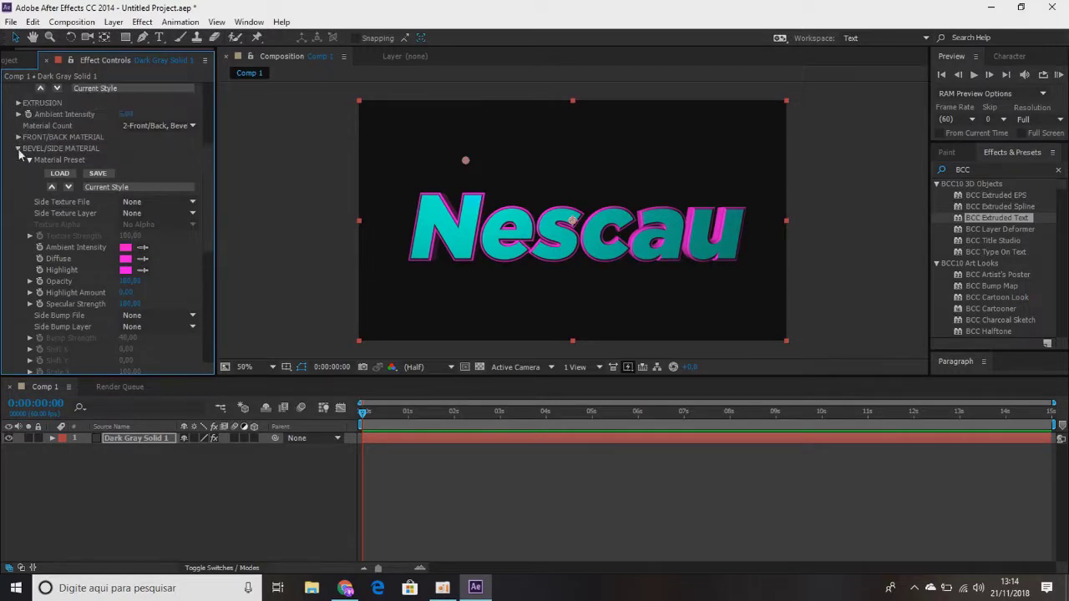
click(19, 149)
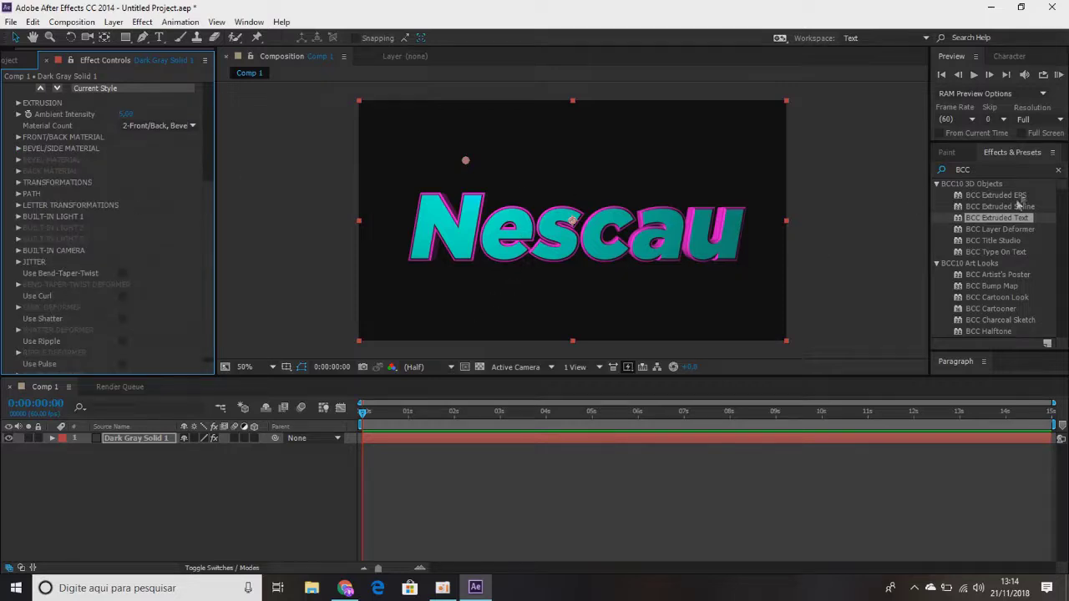
Search the effects and presets for "s_war".
click(1000, 172)
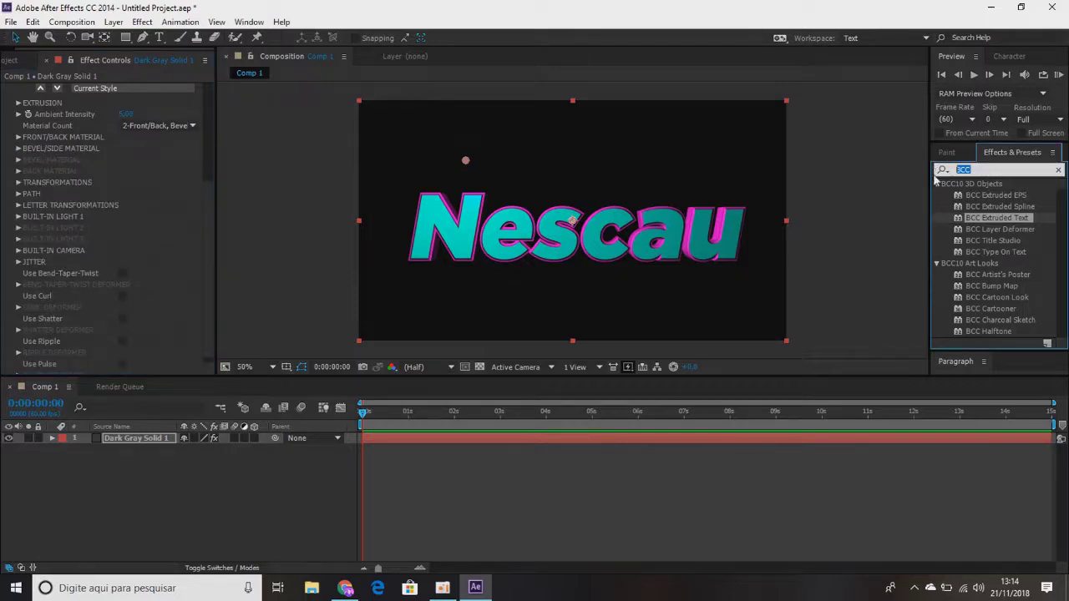
text(s)
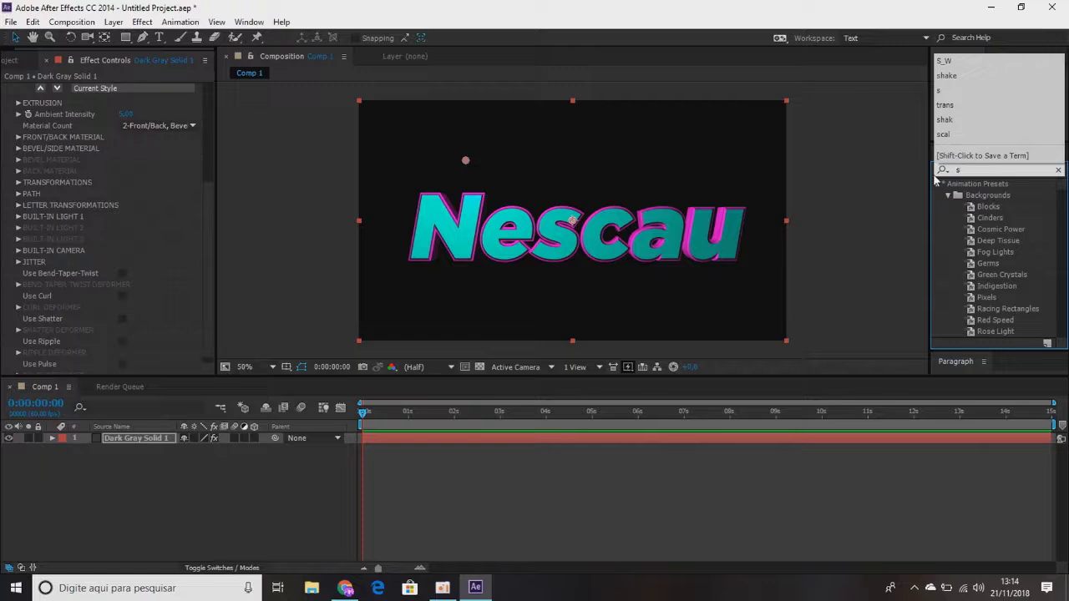
text(_)
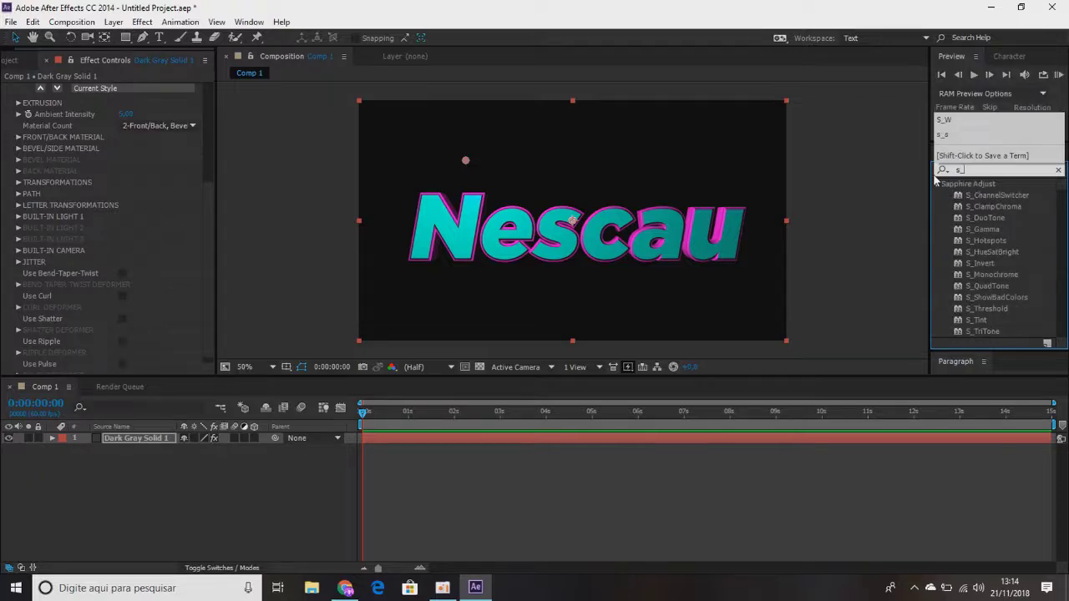
text(war)
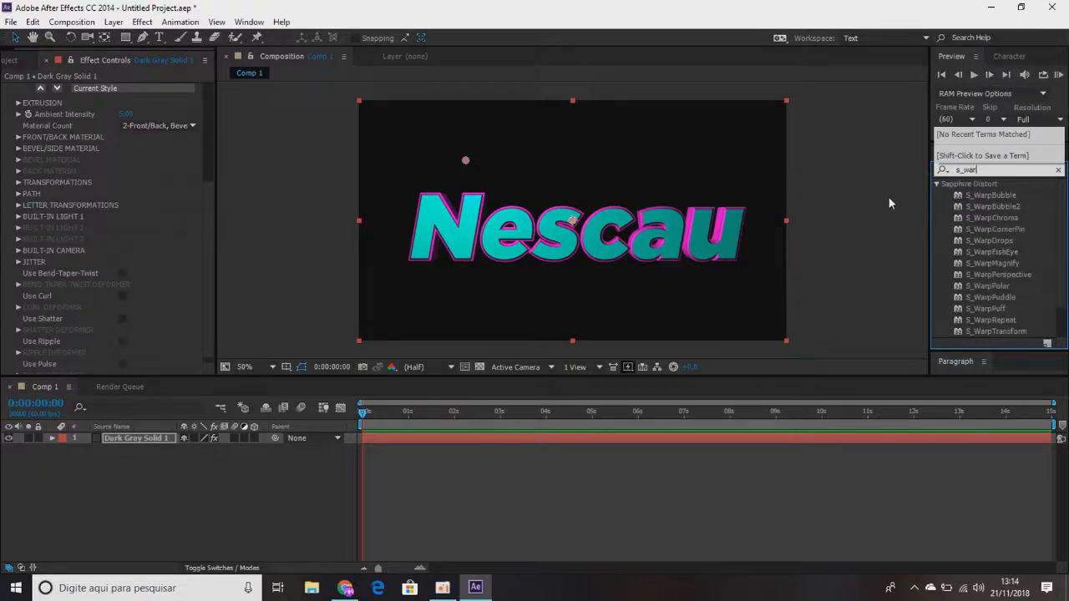
Apply the Sapphire S_WarpPuff effect to the only Dark Gray Solid 1 layer.
click(990, 310)
drag(990, 310, 167, 442)
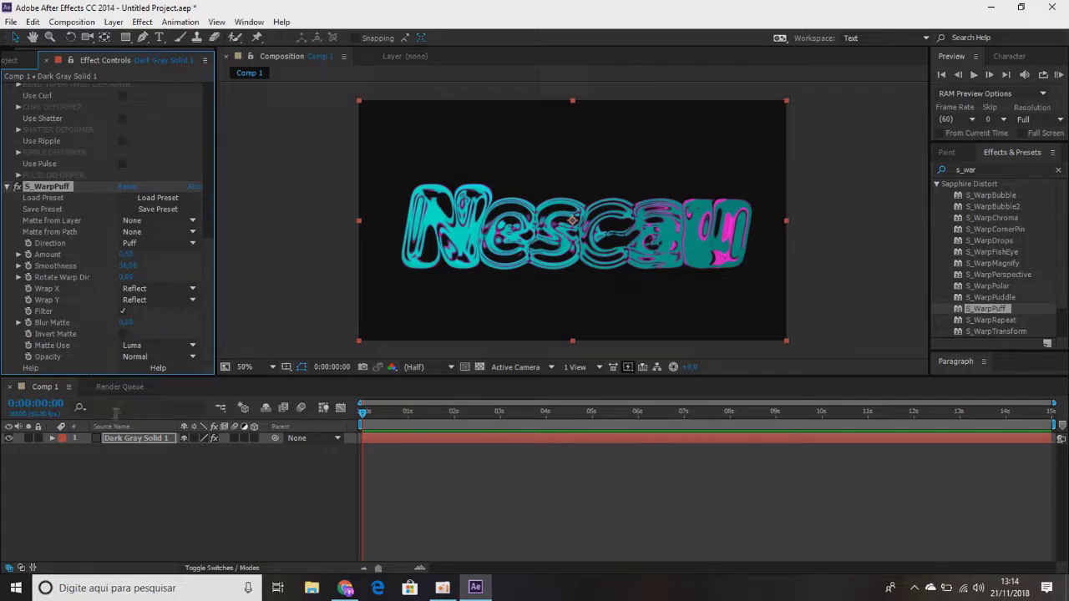
scroll(137, 306, up, 5)
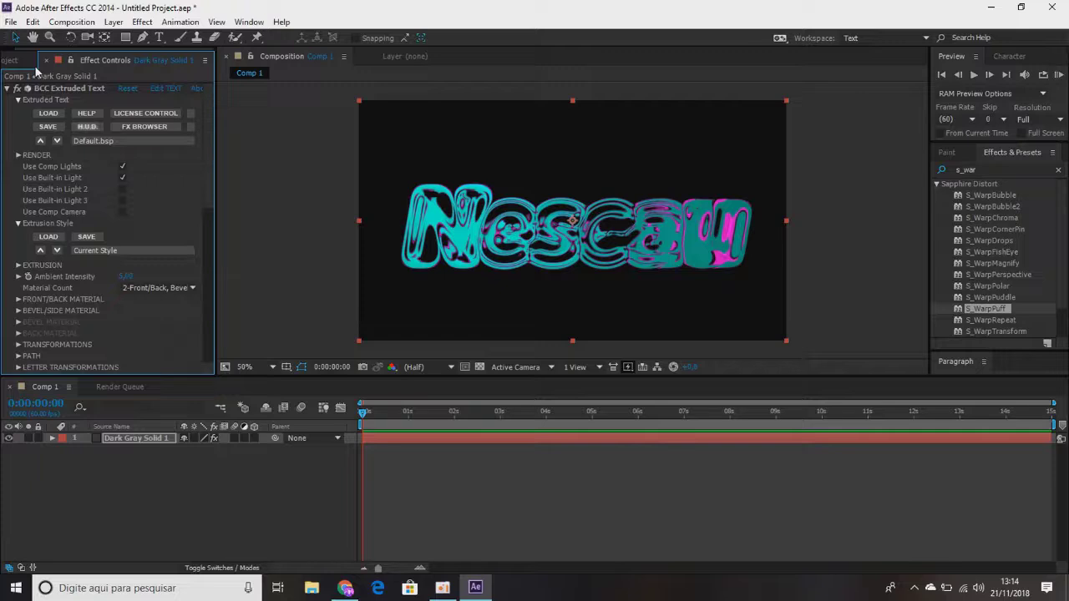
click(159, 61)
click(10, 65)
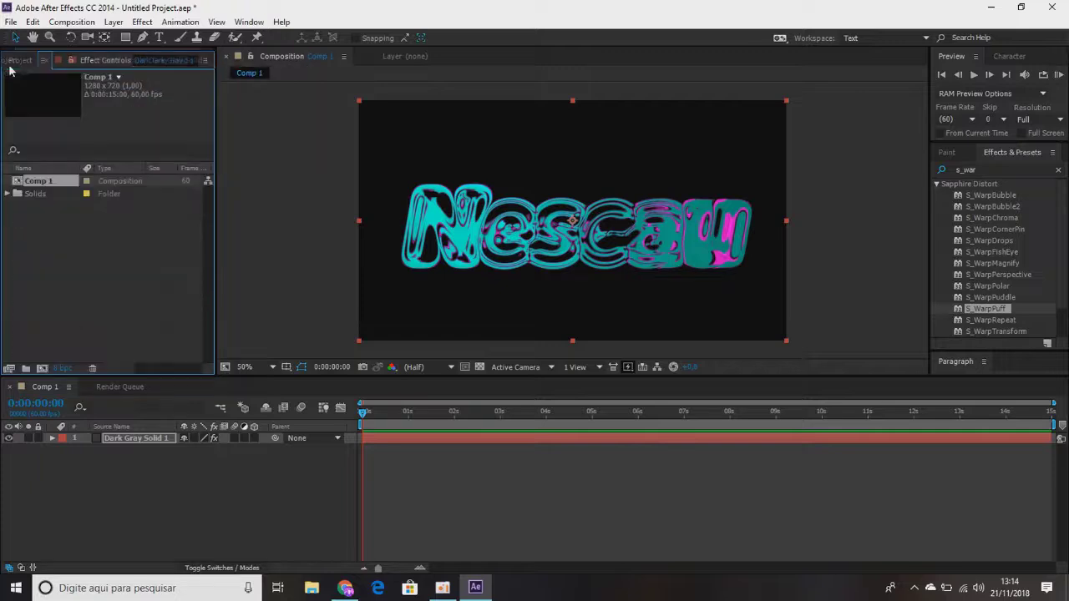
click(101, 60)
Reduce the Amount of the S_WarpPuff effect to nearly 0 so the Nescau text is only slightly puffed.
scroll(122, 262, down, 4)
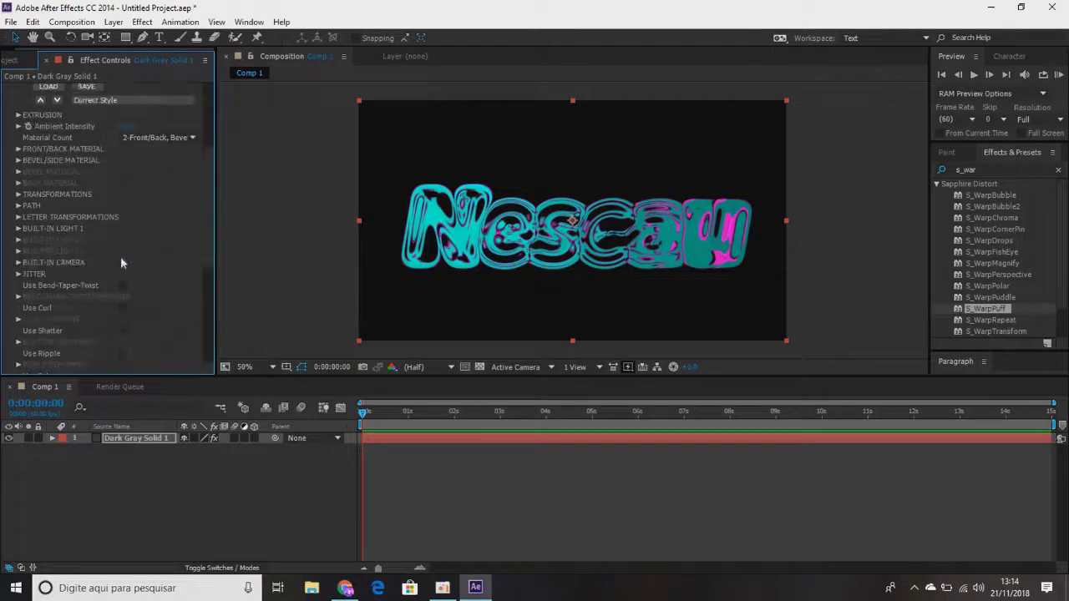
scroll(121, 261, down, 5)
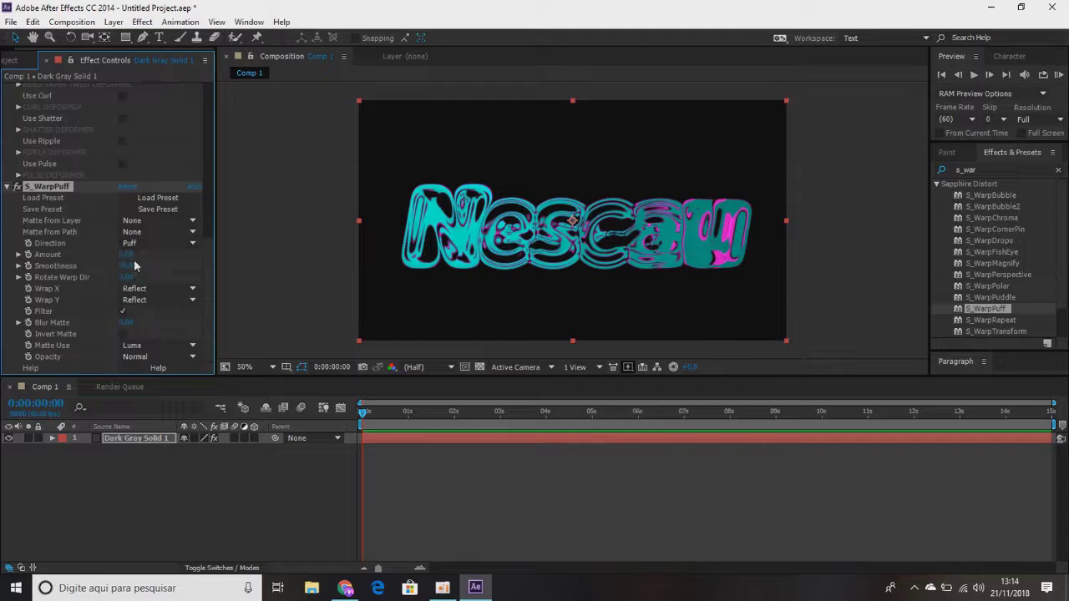
click(125, 266)
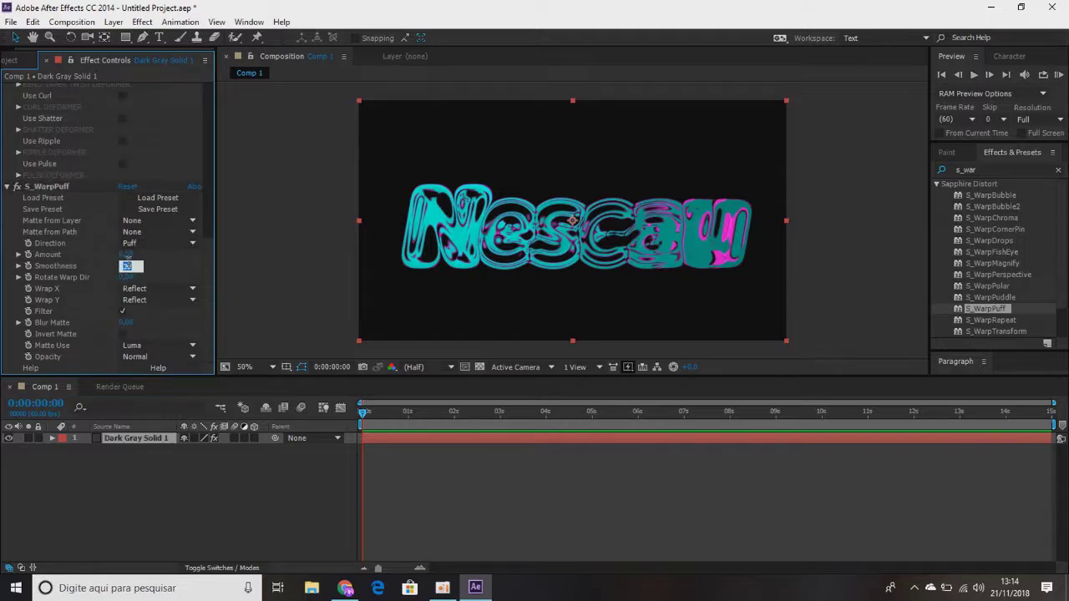
click(128, 254)
text(0)
key(Return)
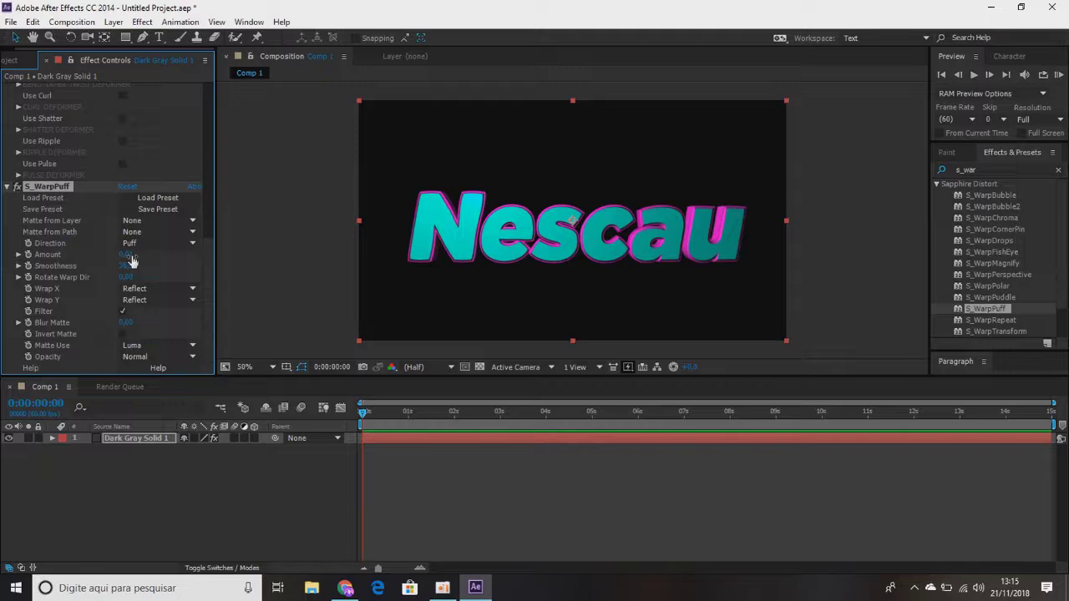
click(156, 263)
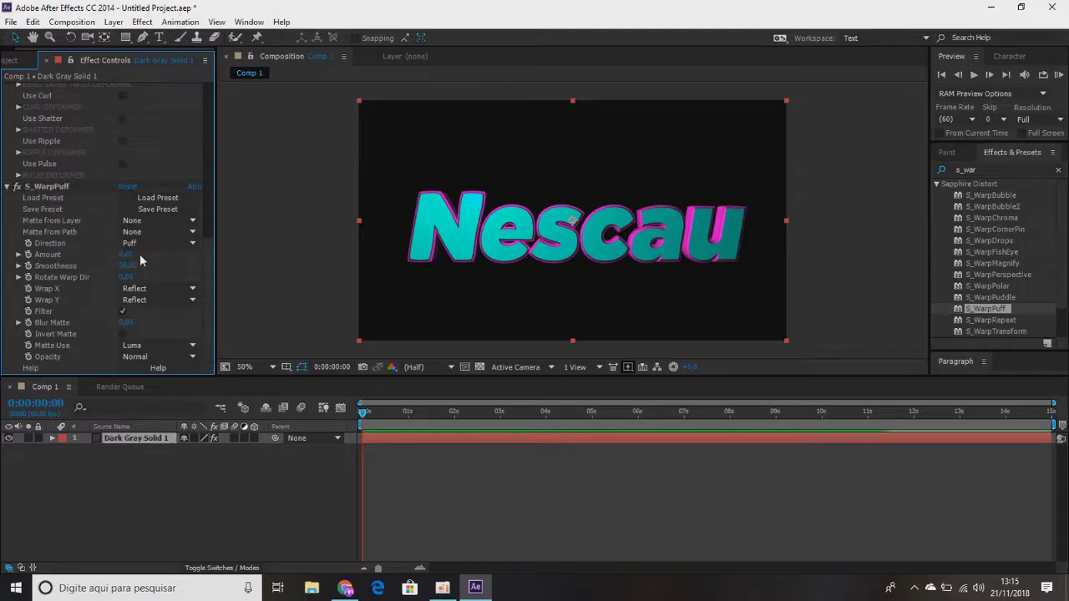
click(137, 255)
Collapse the S_WarpPuff effect and delete it from the Dark Gray Solid 1 layer.
click(8, 188)
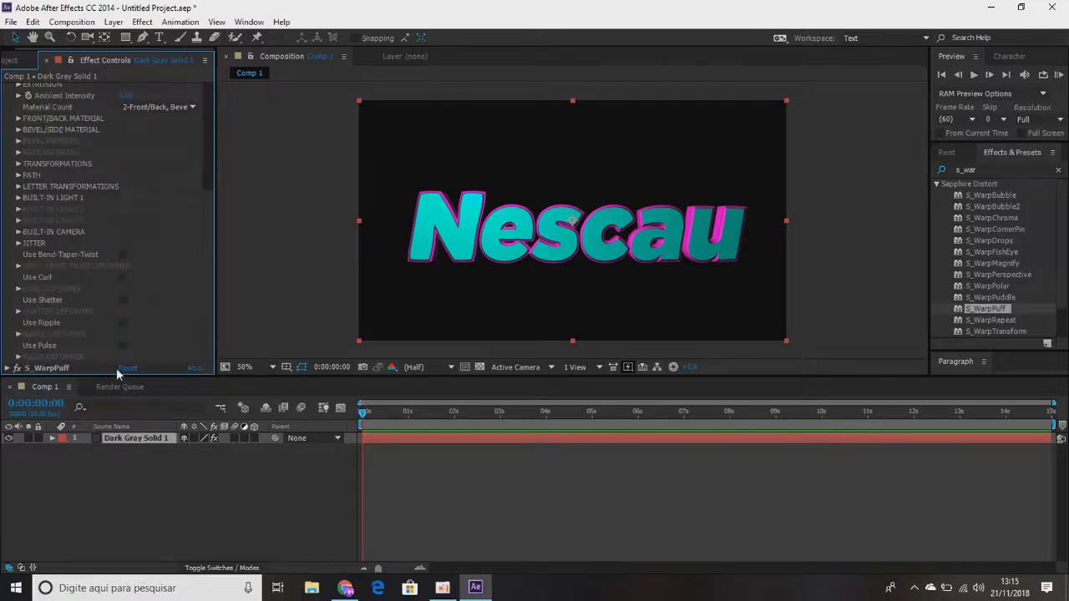
right_click(72, 369)
click(40, 367)
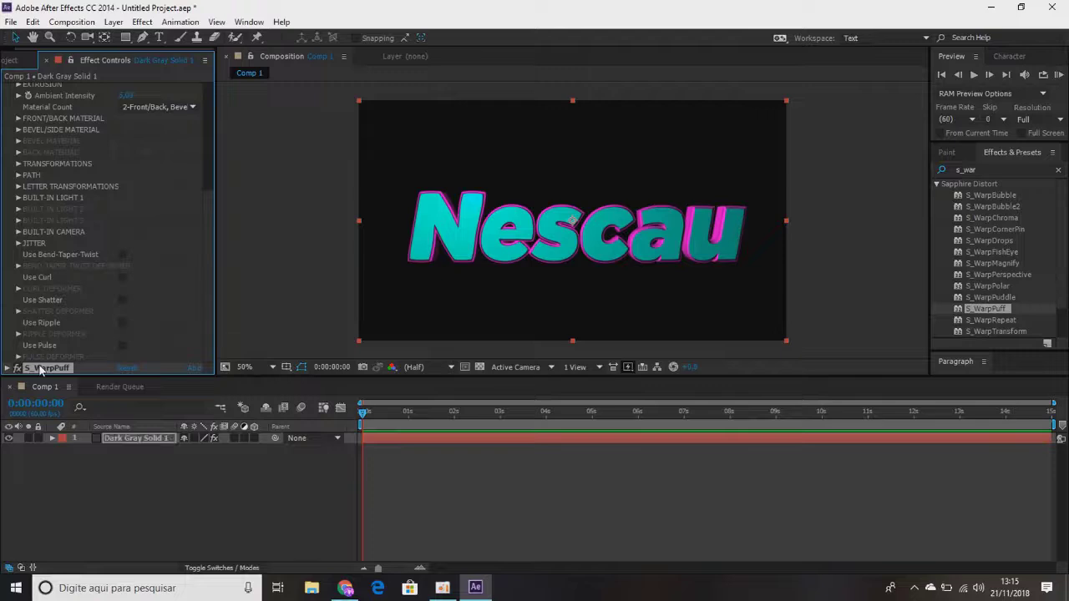
key(Delete)
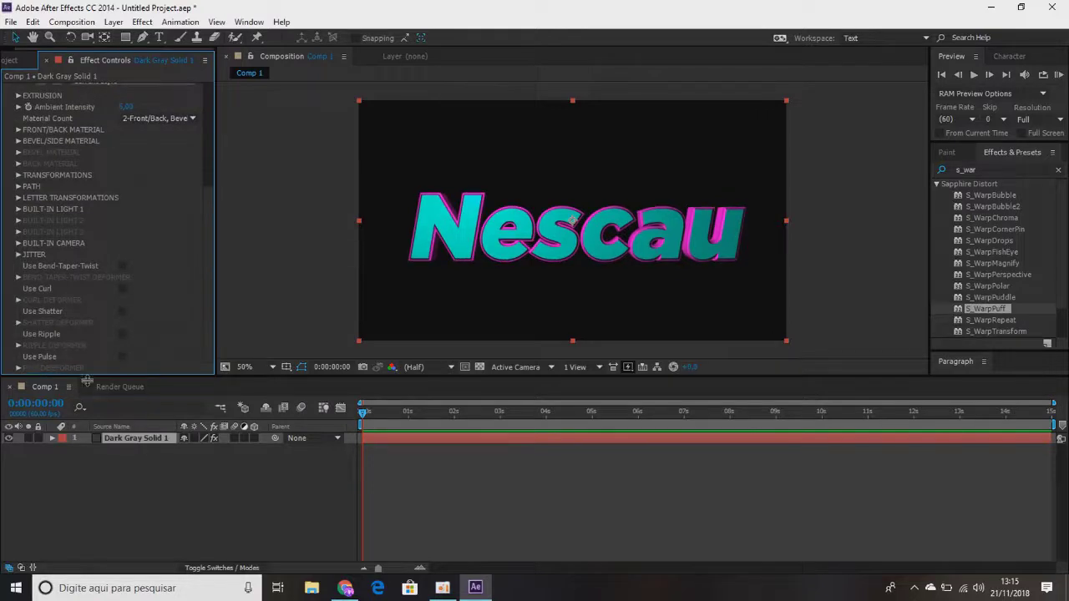
Duplicate the Dark Gray Solid 1 layer in the Comp 1 timeline.
right_click(85, 445)
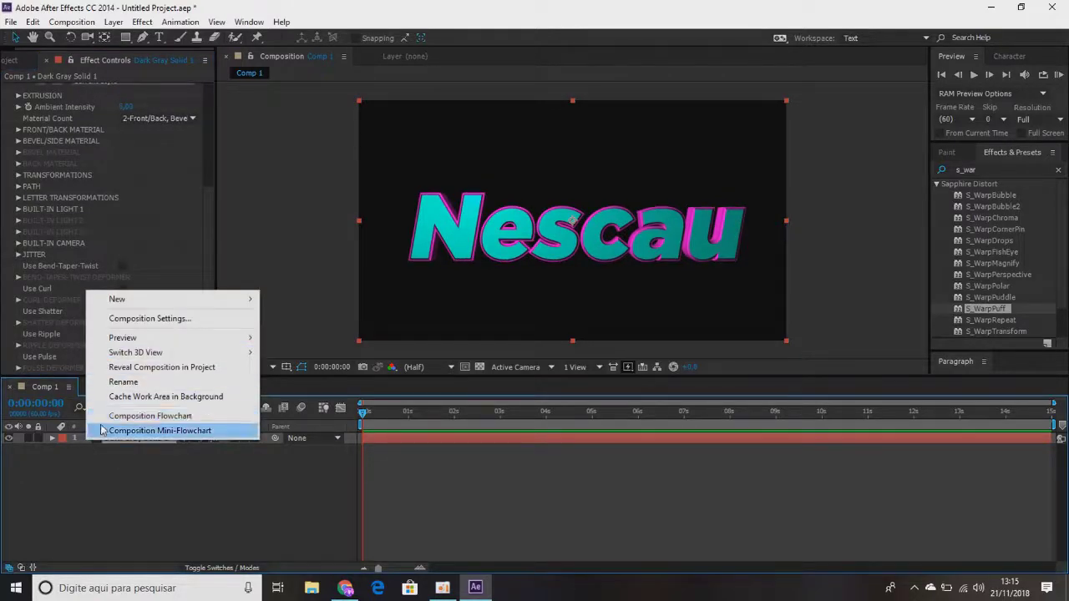
mouse_move(194, 302)
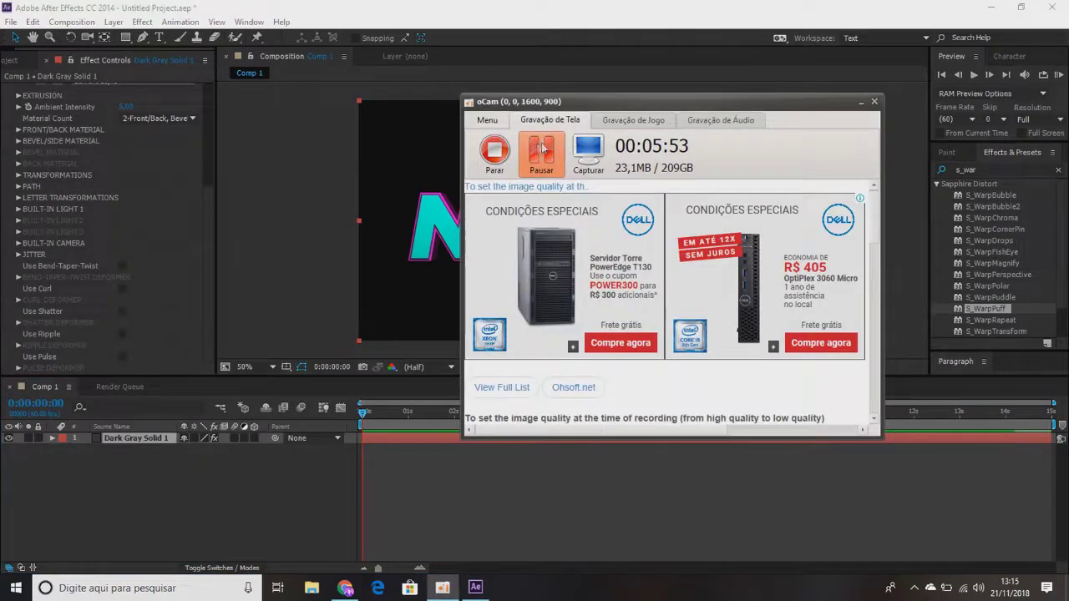
click(874, 101)
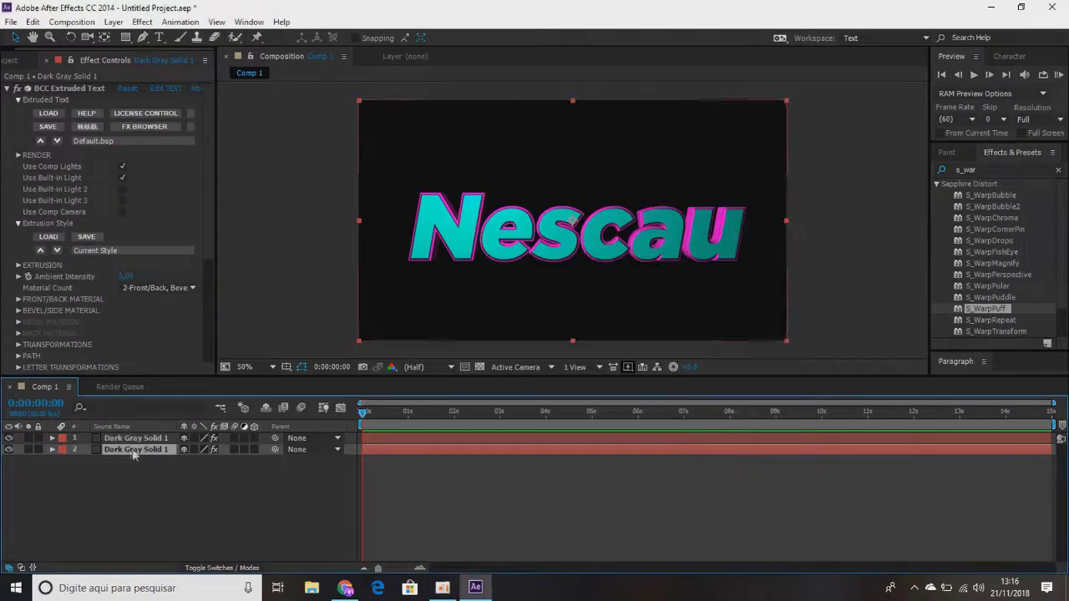
Apply the Sapphire S_WarpPuff effect to the lower of the two Dark Gray Solid 1 layers.
click(117, 440)
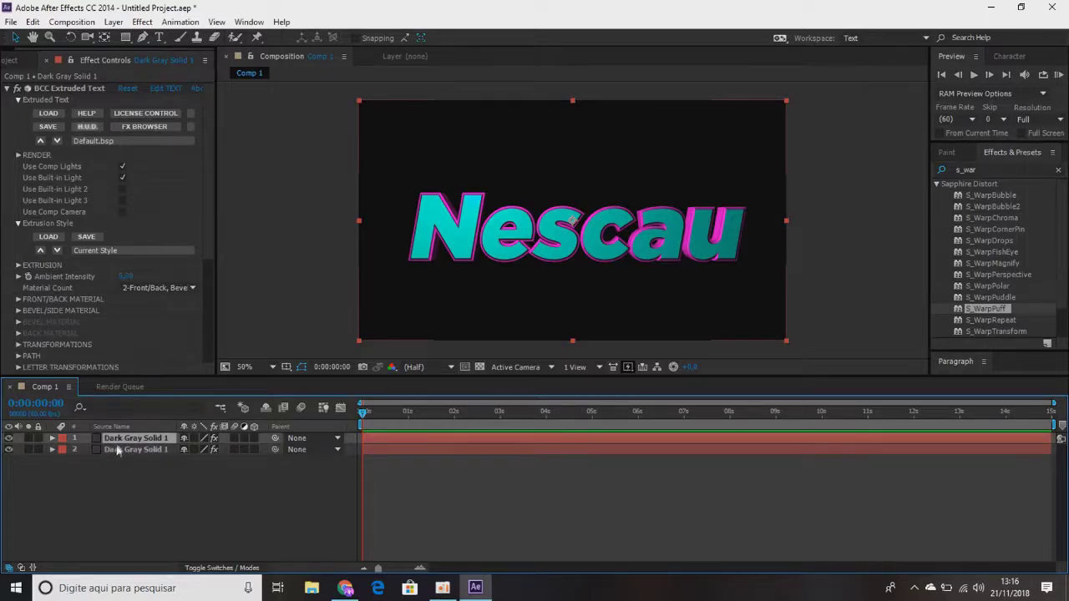
click(115, 448)
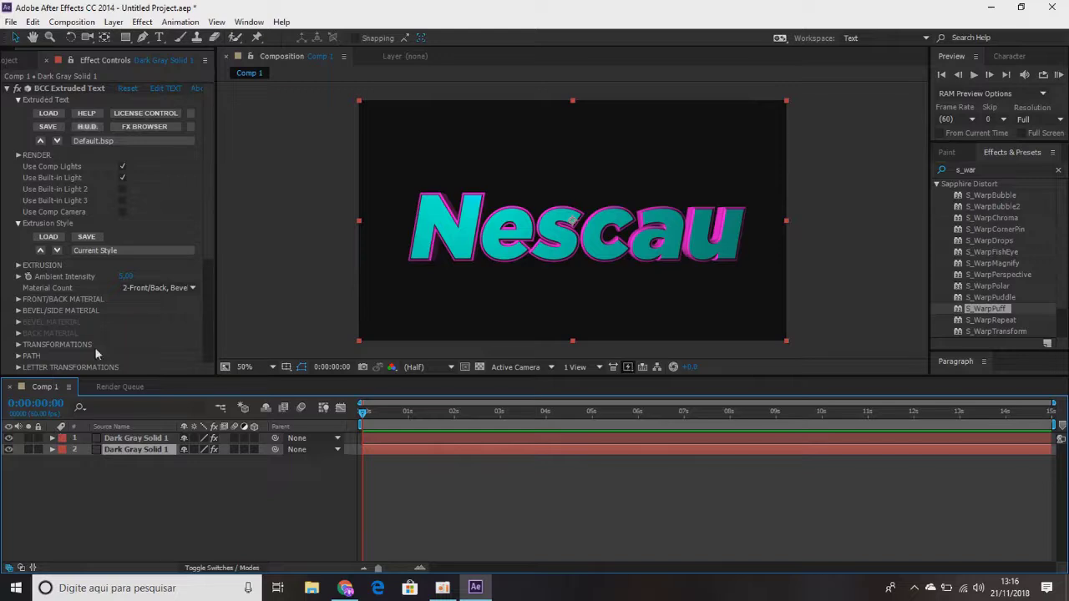
click(986, 170)
drag(986, 309, 139, 451)
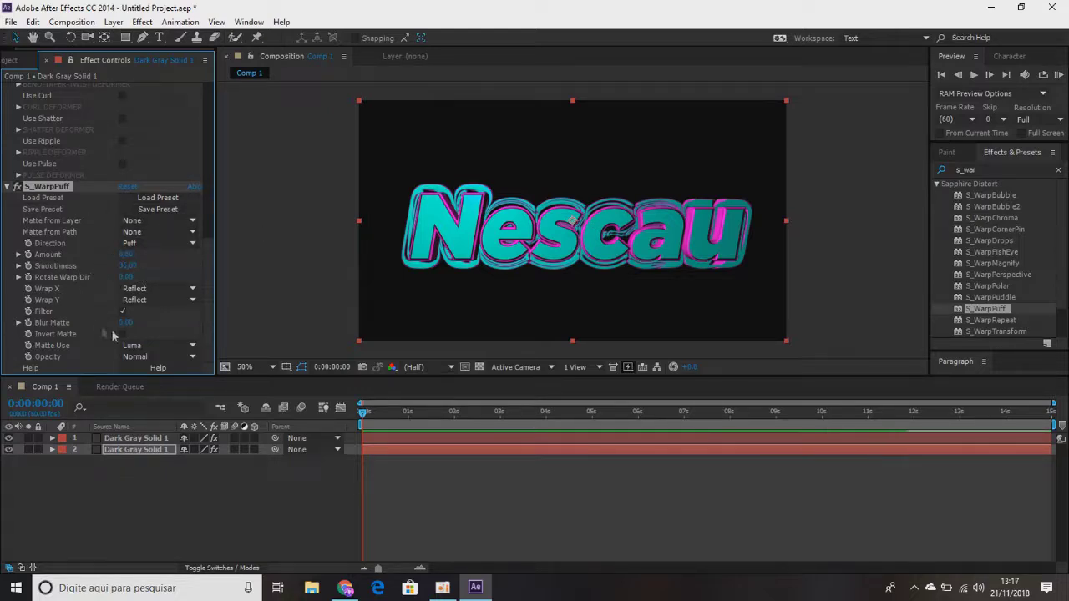
Try an S_WarpPuff Amount of 0.12 on the lower layer and set it back to 0.5.
click(129, 254)
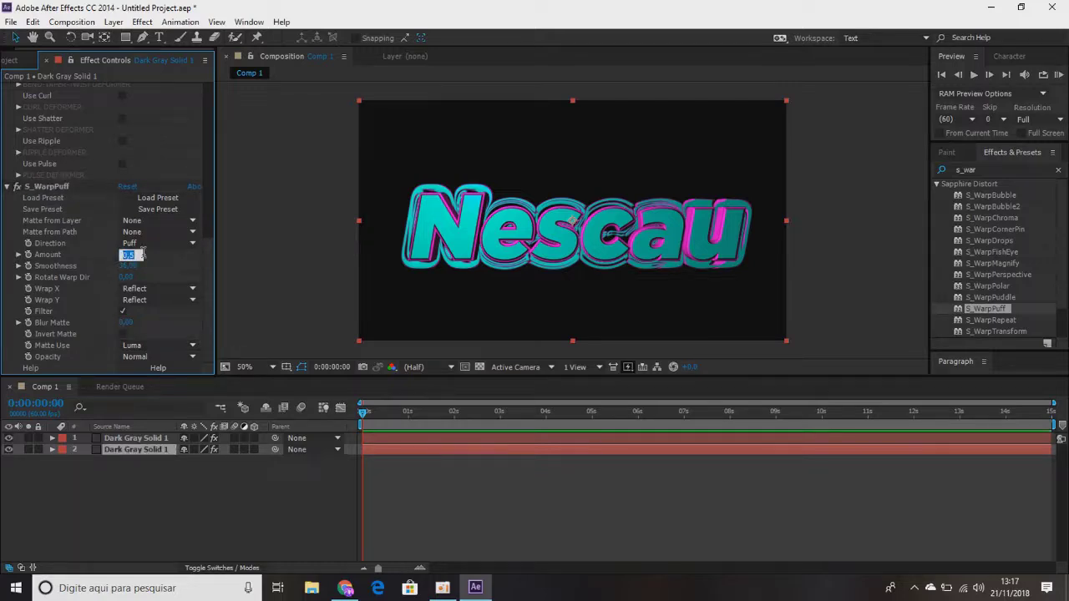
text(1)
text(,12)
click(143, 254)
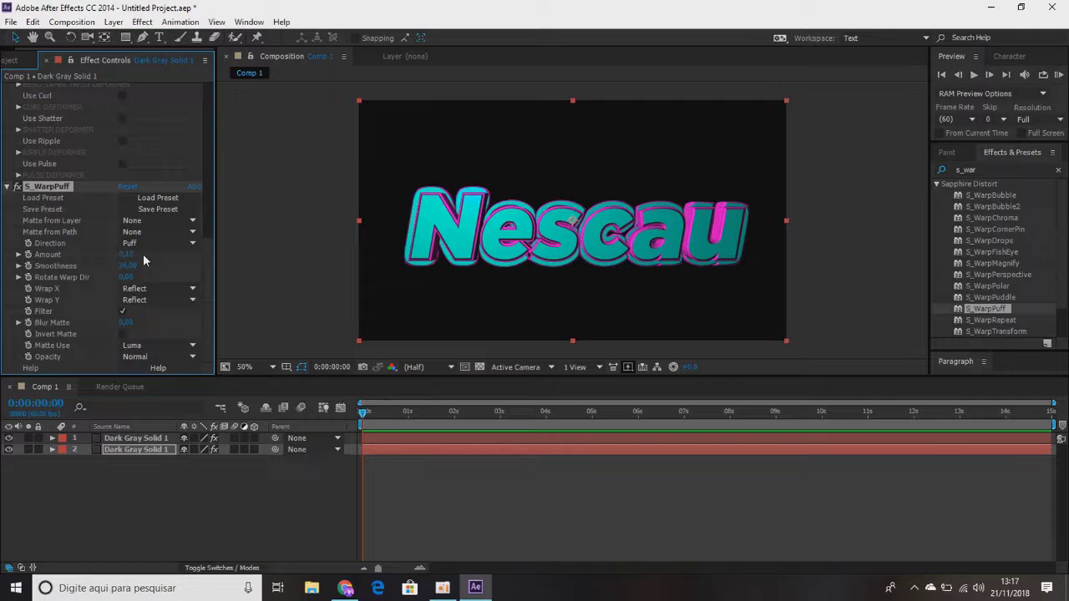
click(131, 254)
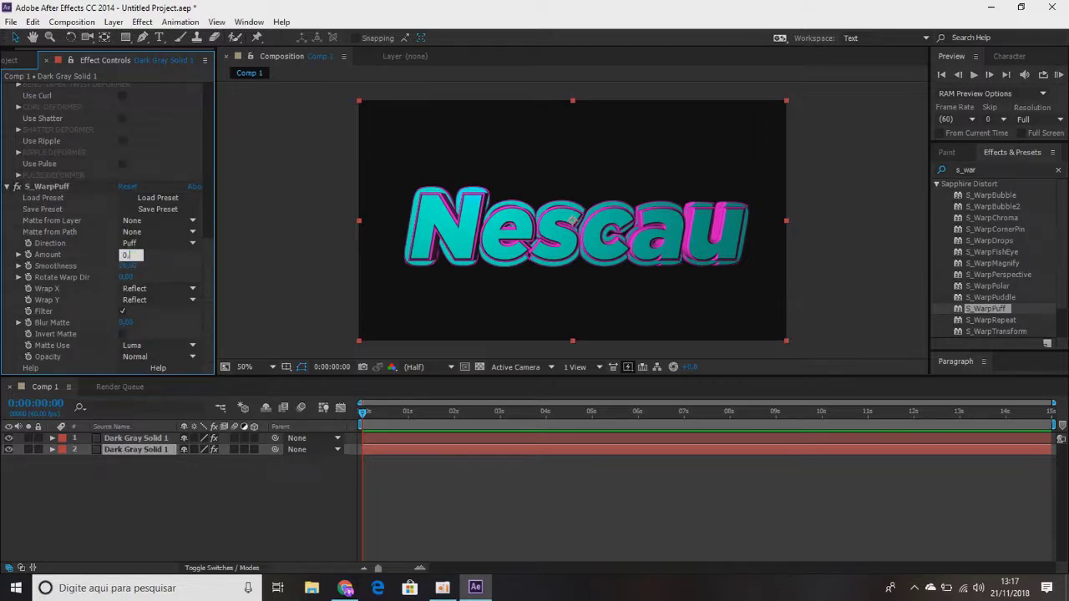
key(Return)
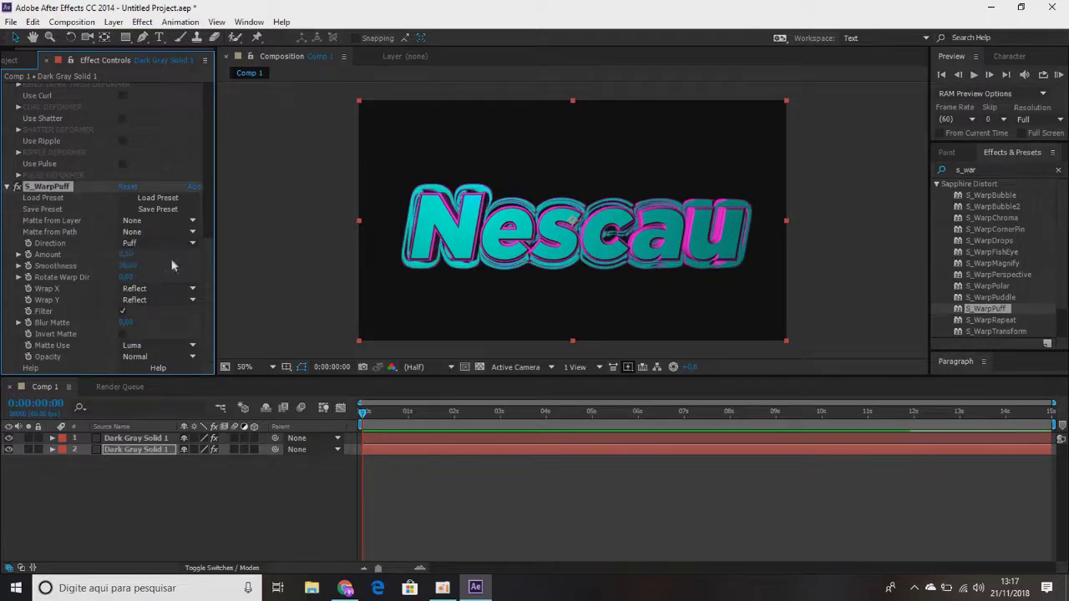
Set the Smoothness of the lower layer's S_WarpPuff effect to 24.
click(128, 266)
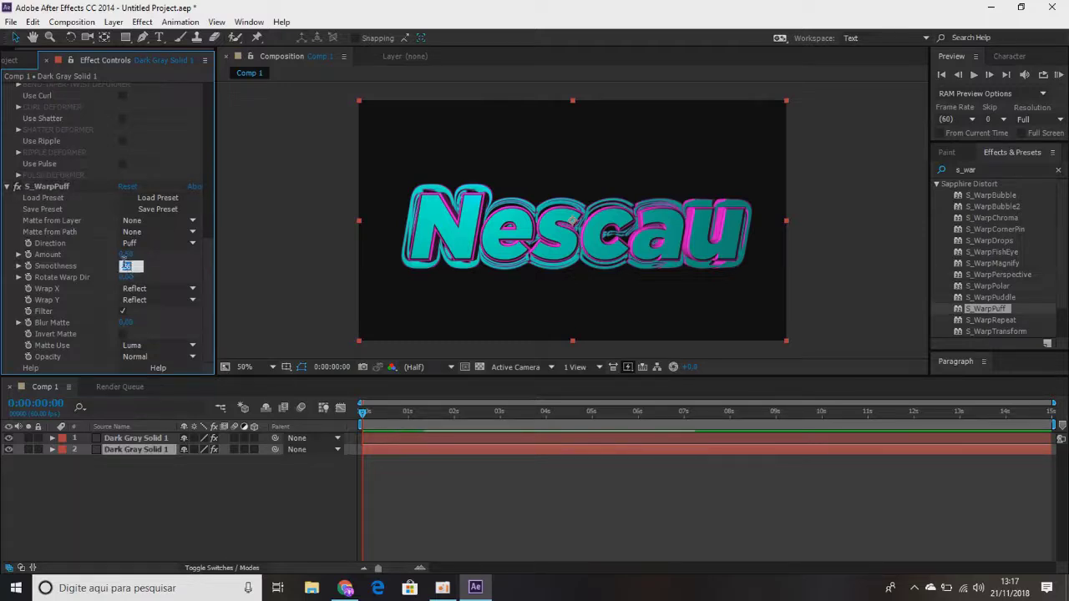
key(Return)
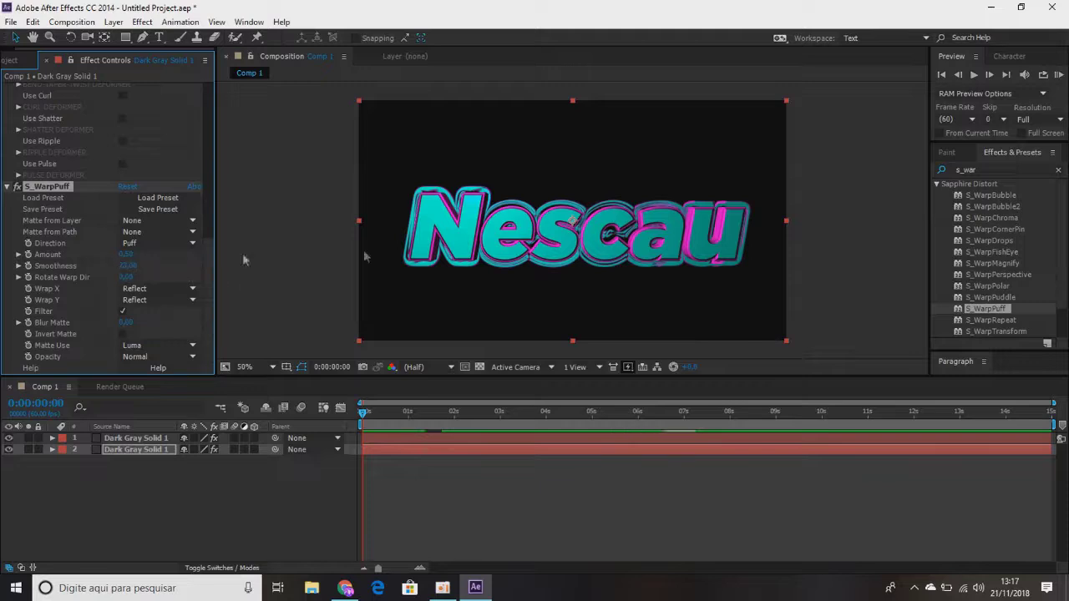
click(125, 277)
scroll(575, 246, down, 10)
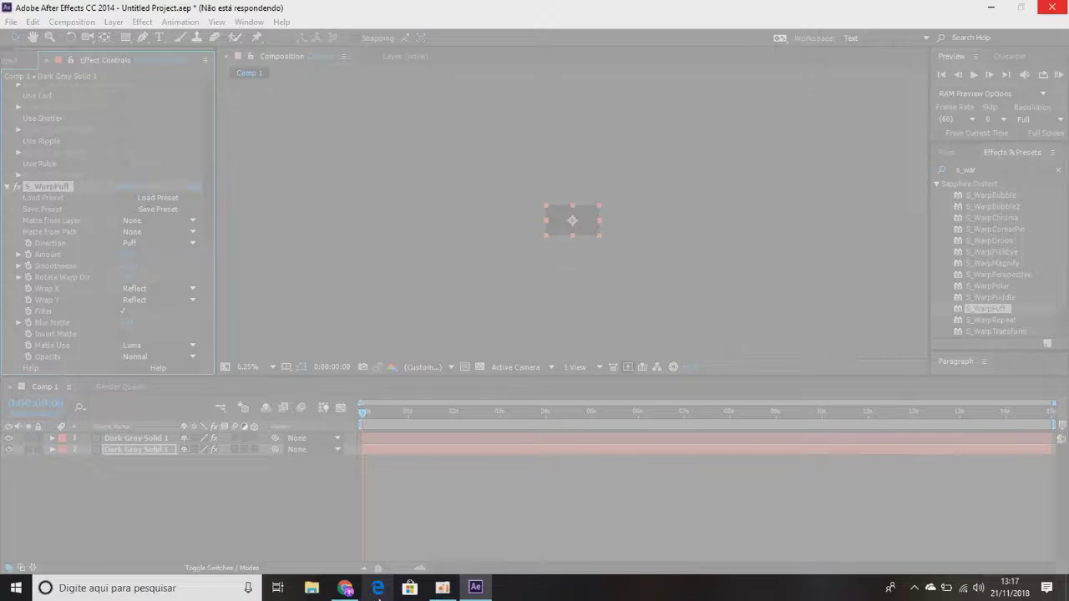
click(443, 588)
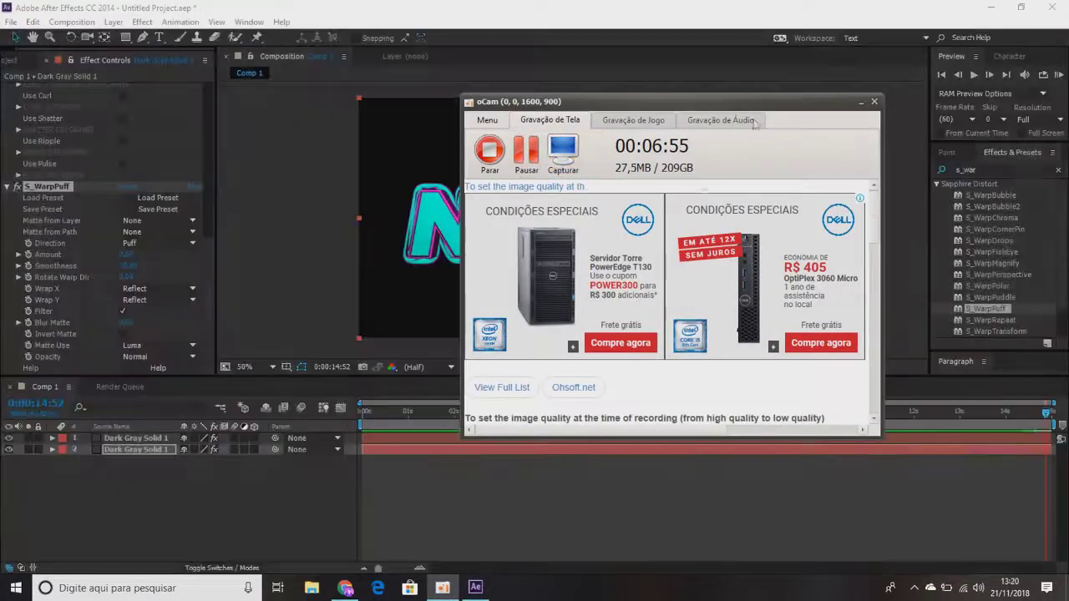
click(861, 102)
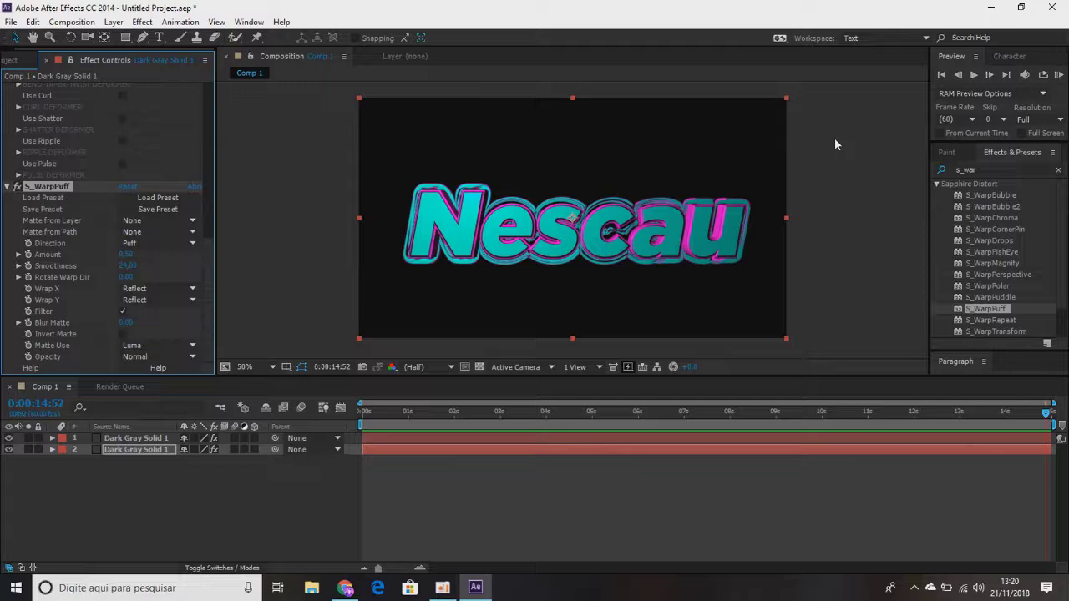
key(slash)
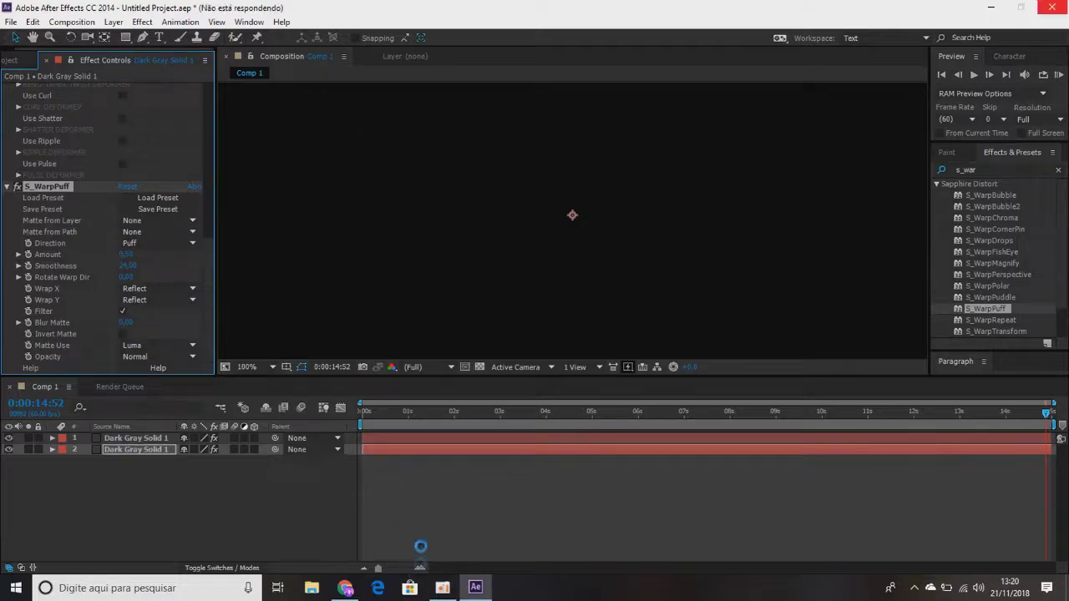
mouse_move(426, 572)
click(423, 540)
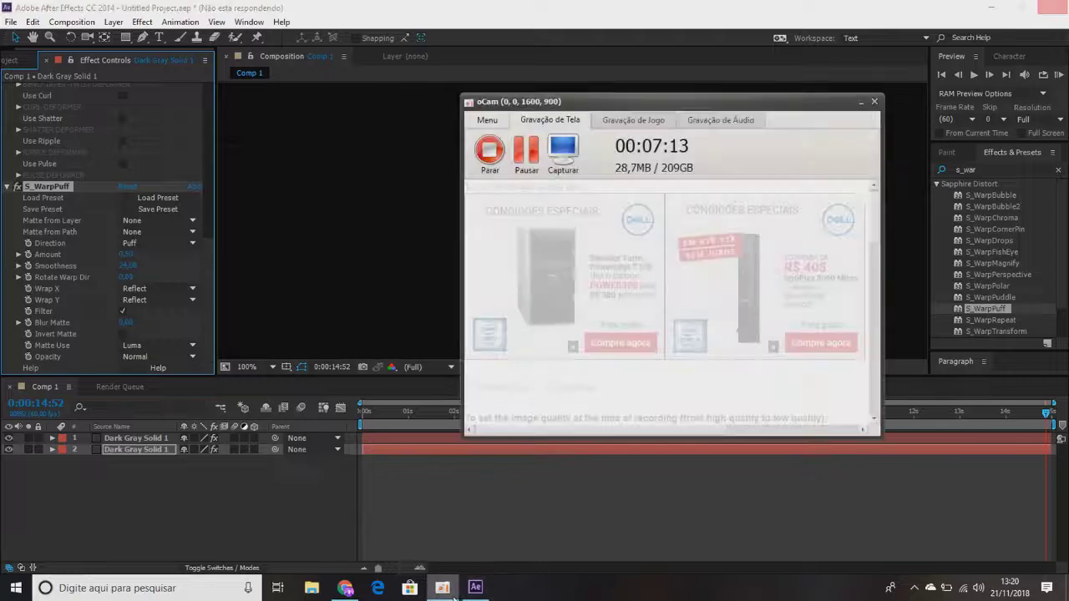